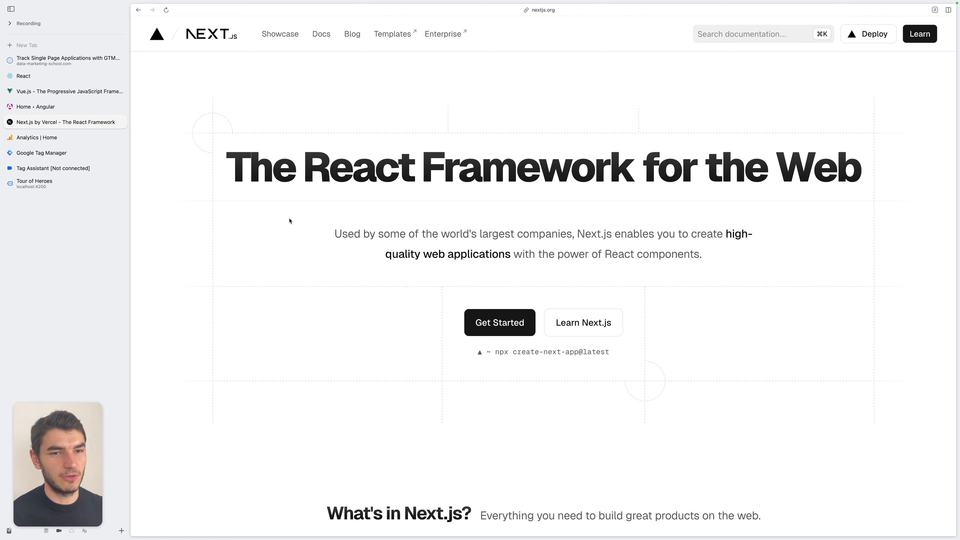
- Look through the open home pages of the React, Vue.js, Angular and Next.js frameworks
left_click(68, 106)
left_click(77, 94)
left_click(61, 77)
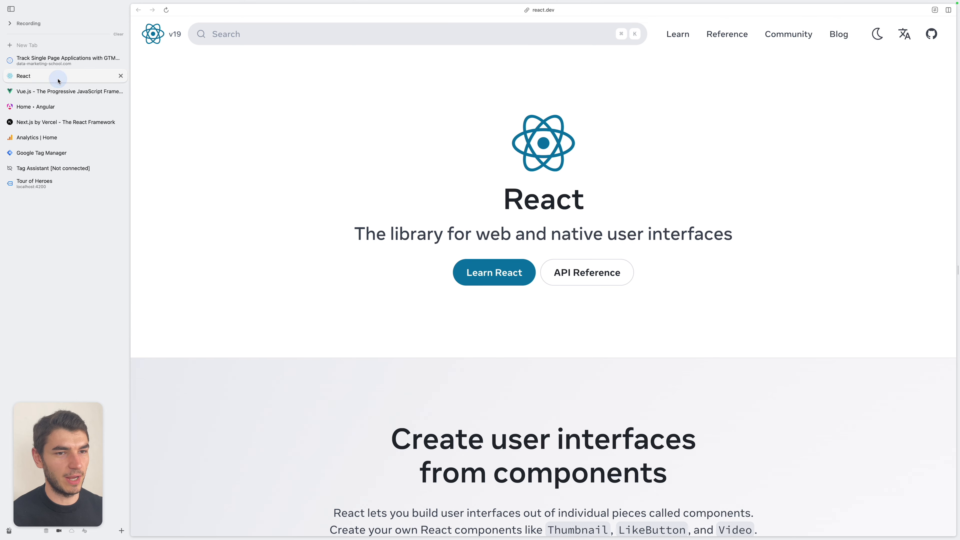
left_click(77, 93)
left_click(88, 107)
left_click(91, 121)
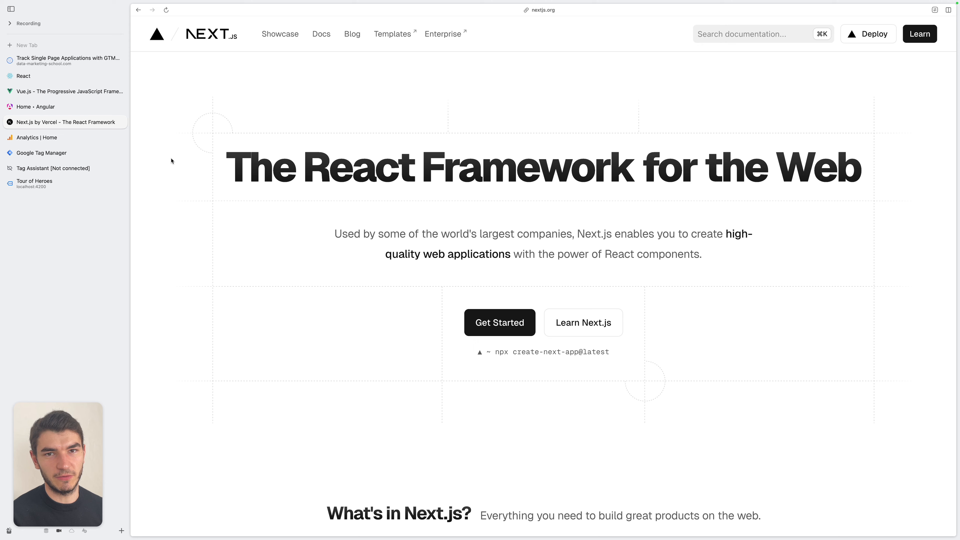
- Look over the SPAs Analytics property, the SPAs Tag Manager container and the Angular-based Tour of Heroes demo app
left_click(68, 145)
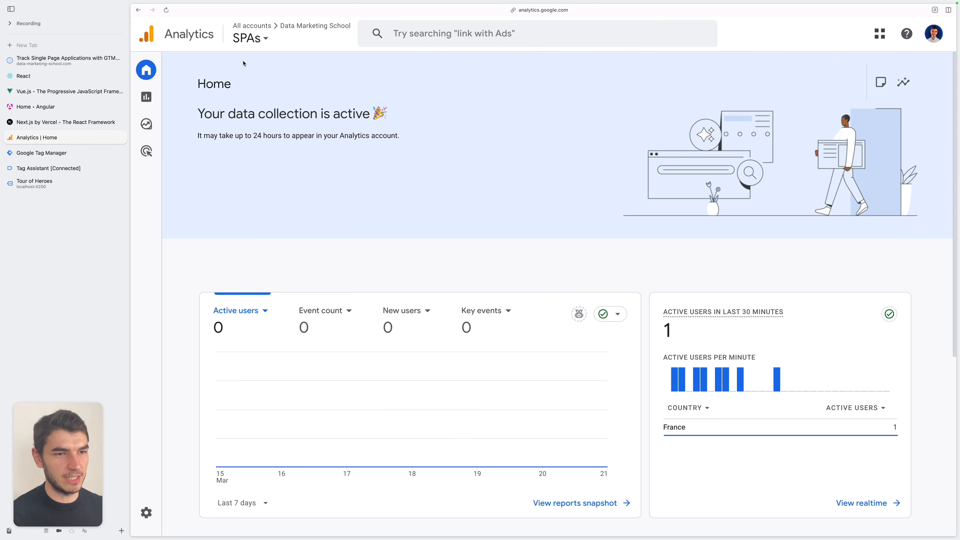
left_click(92, 156)
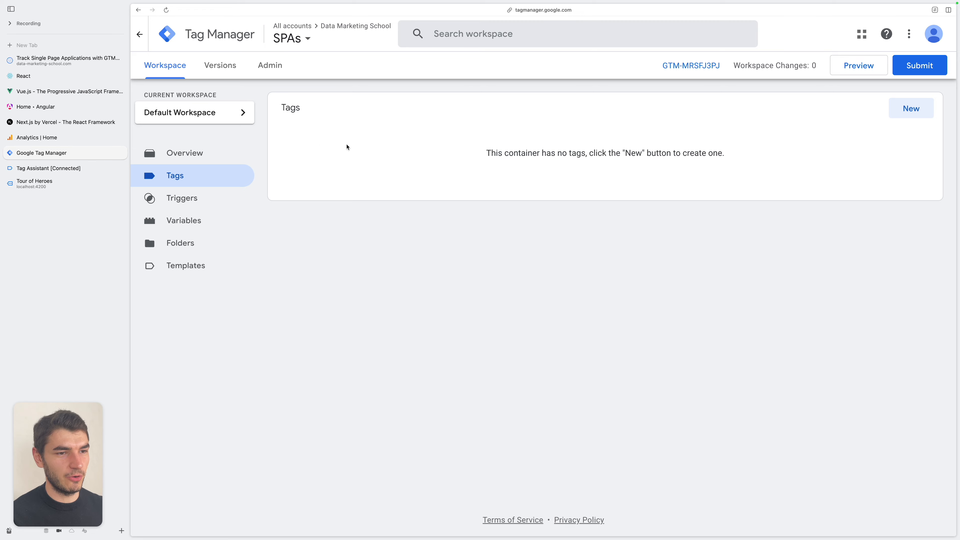
left_click(75, 185)
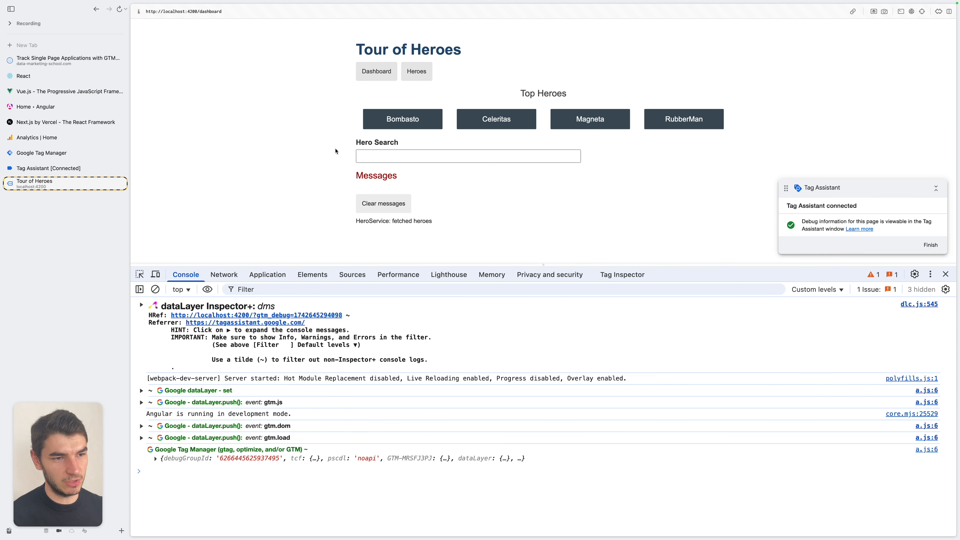
left_click(72, 107)
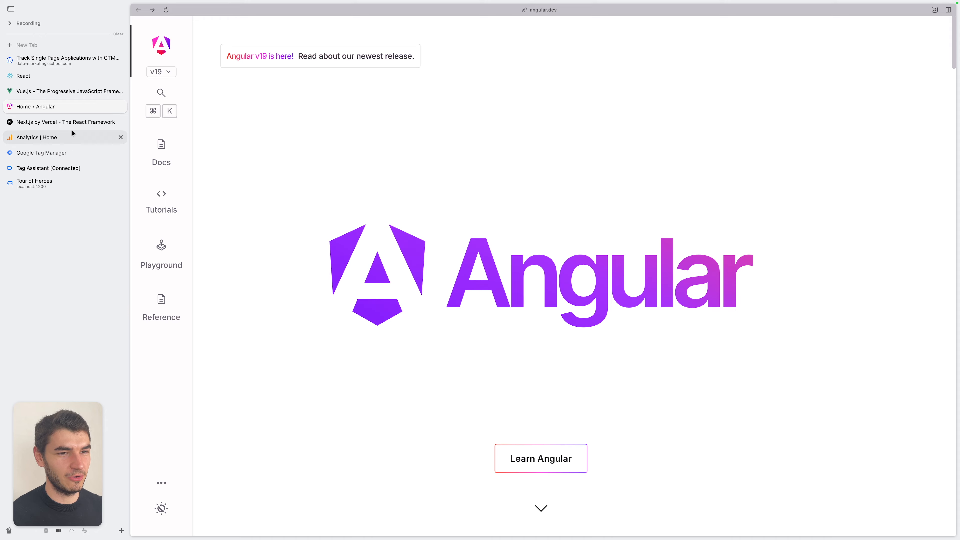
left_click(68, 184)
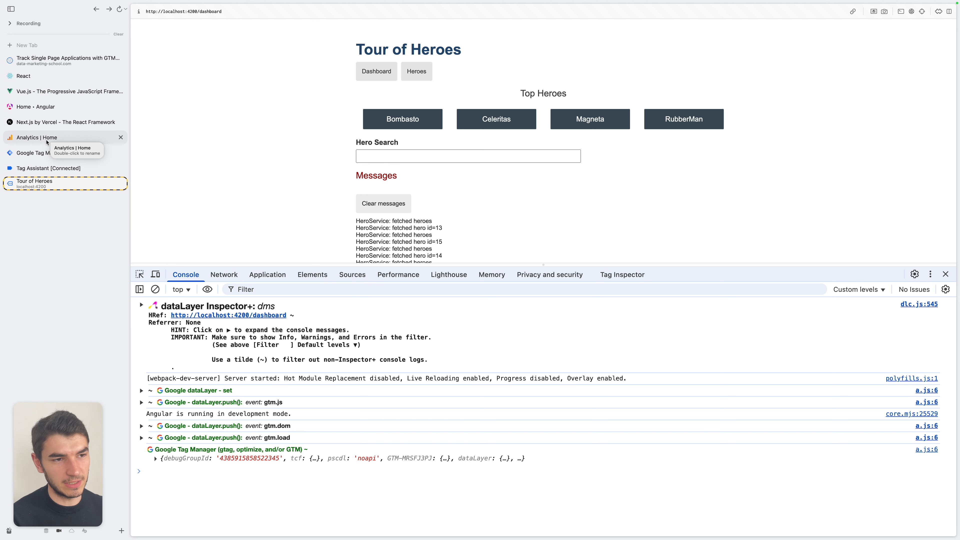
- Open the My SPA web data stream in the SPAs Analytics property and copy its measurement ID
key("ctrl+Tab")
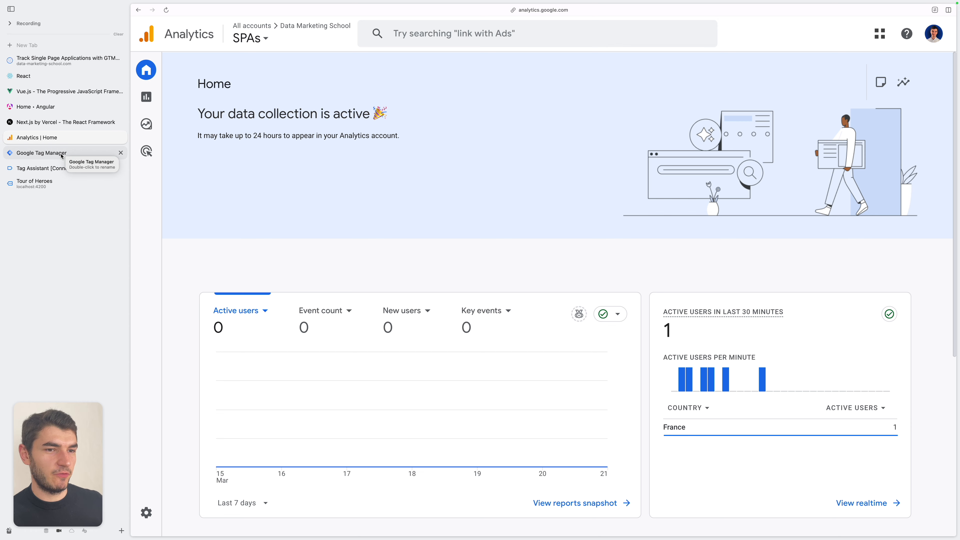
mouse_move(151, 176)
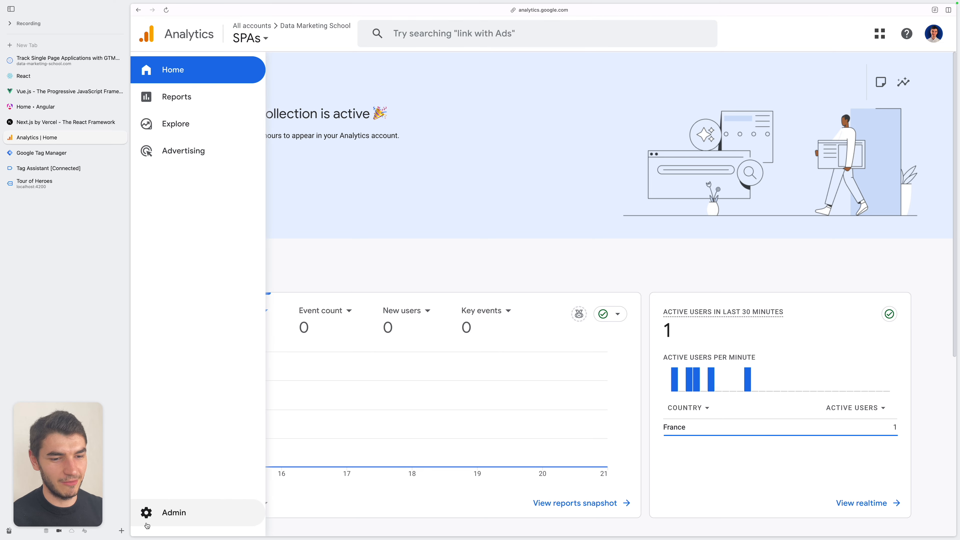
left_click(146, 512)
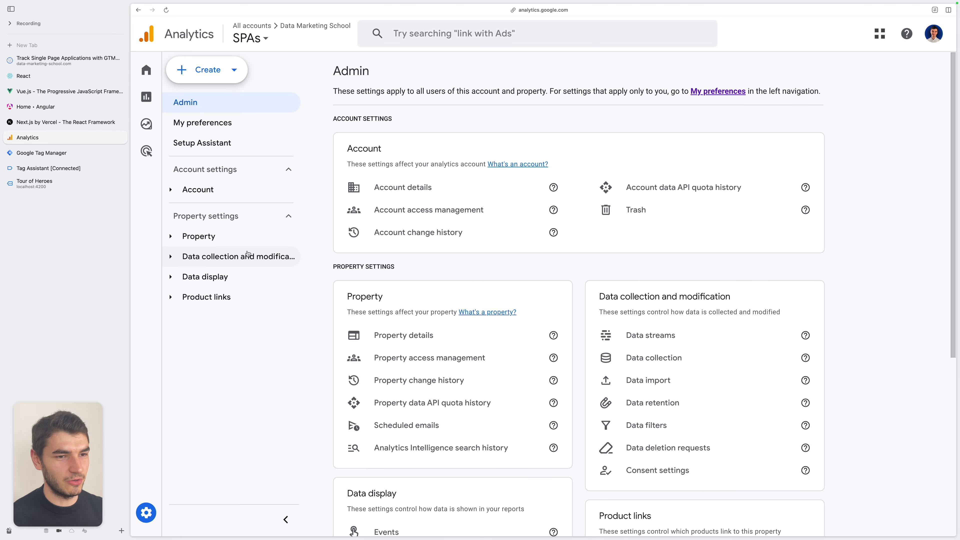
left_click(650, 342)
left_click(598, 143)
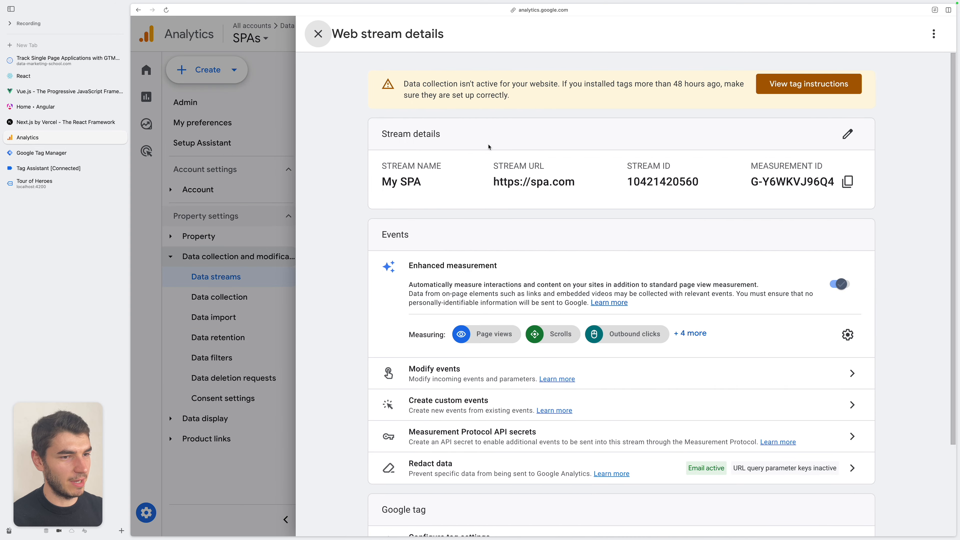
left_click(850, 191)
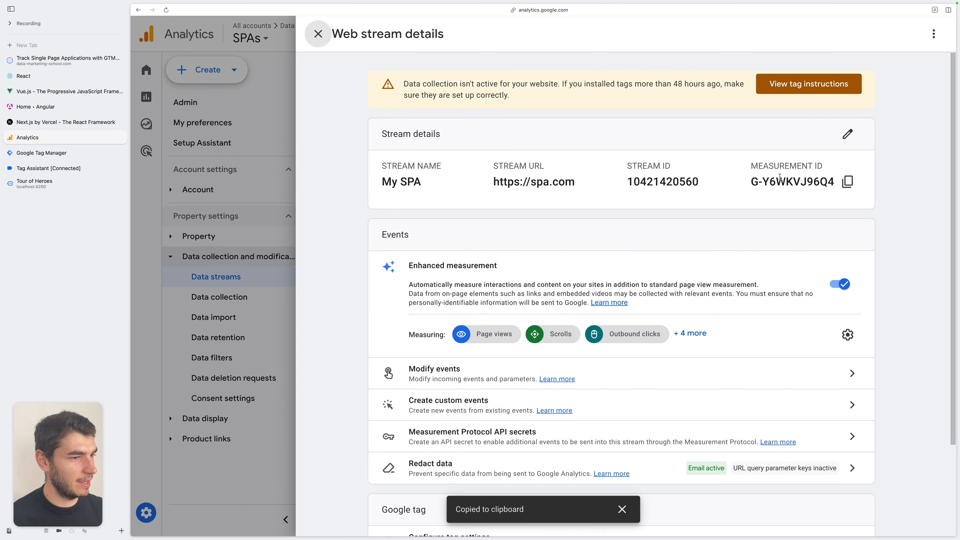
- Create and save a Google Tag named Google Tag - GA4 in Tag Manager, using the copied measurement ID as its tag ID
left_click(43, 153)
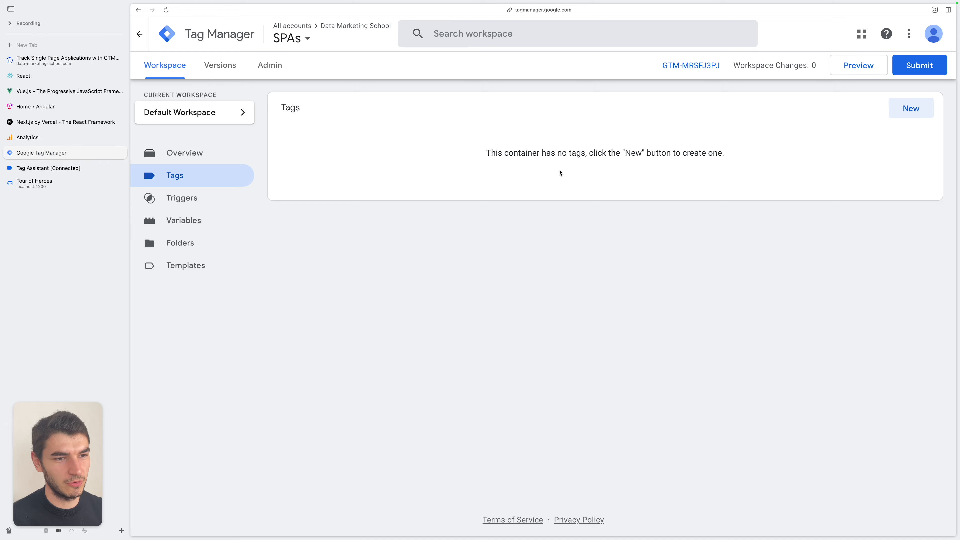
left_click(911, 109)
left_click(840, 116)
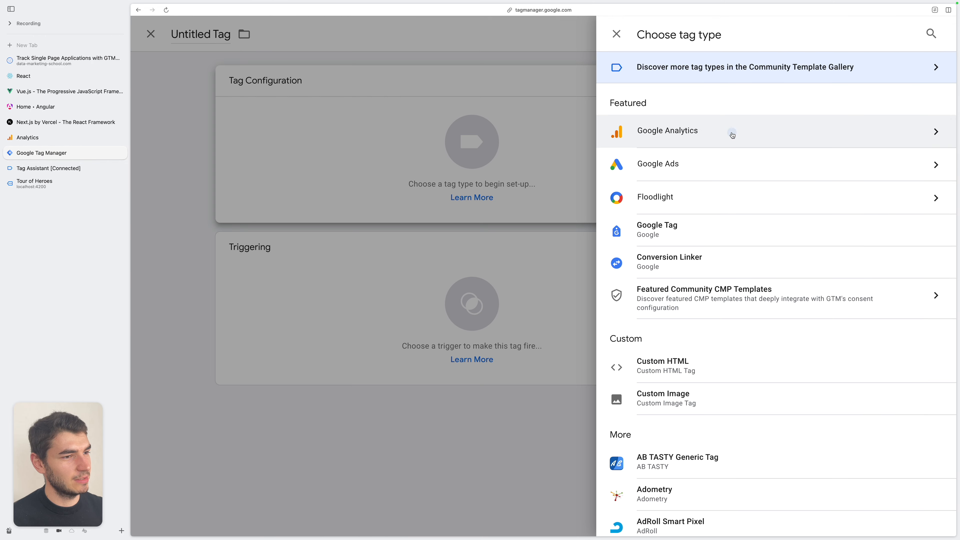
left_click(728, 132)
left_click(709, 118)
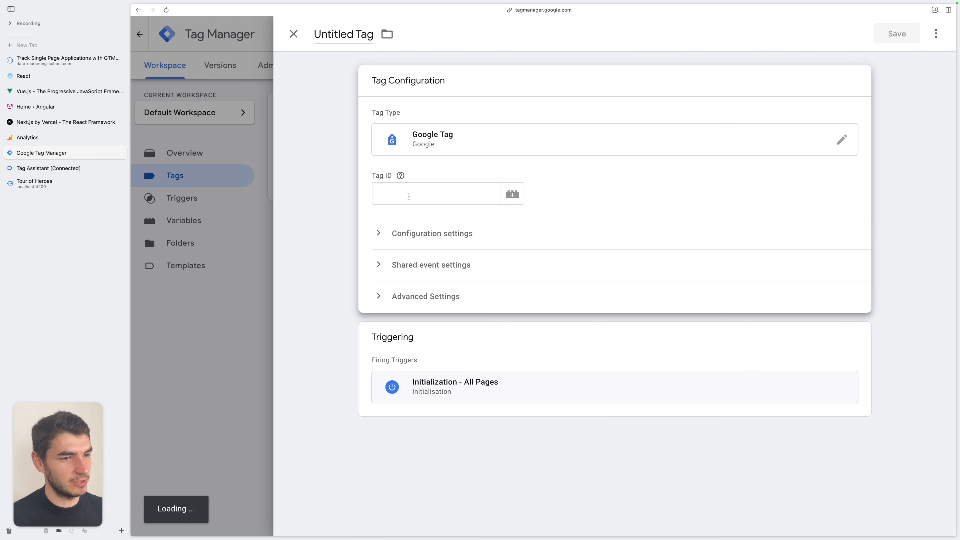
left_click(390, 199)
key("super+v")
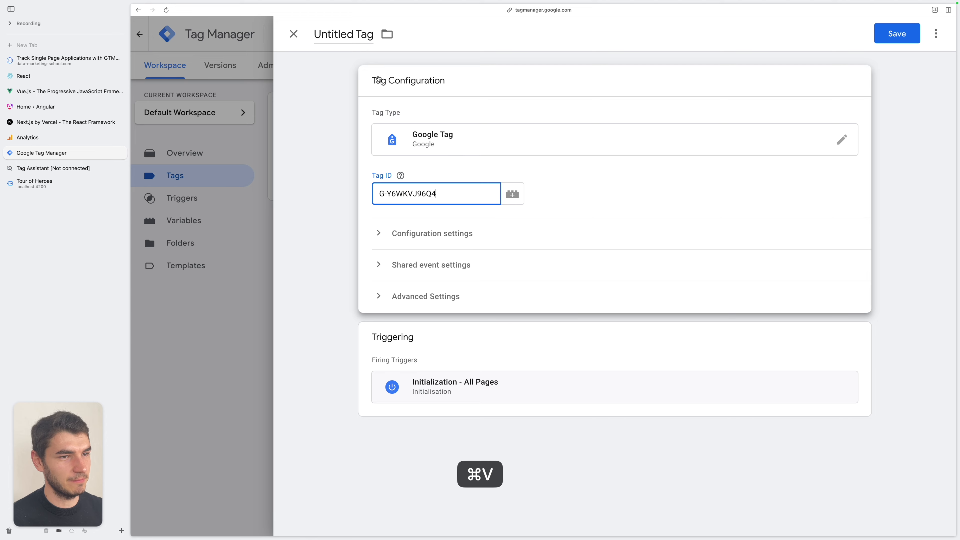
left_click(897, 33)
- Preview the container on Tour of Heroes and open the Celeritas and Magneta pages, returning to the dashboard after each
left_click(859, 68)
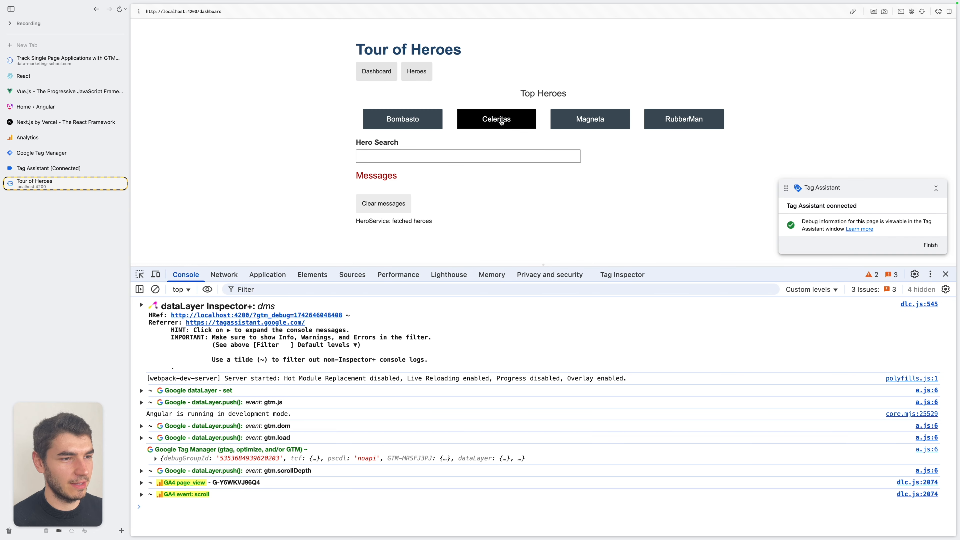
left_click(498, 119)
left_click(372, 144)
left_click(595, 123)
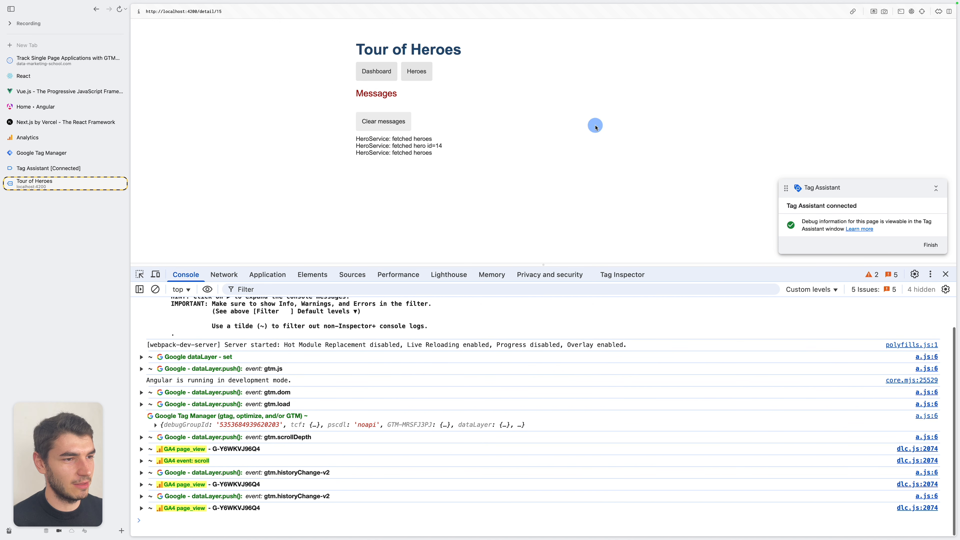
left_click(372, 144)
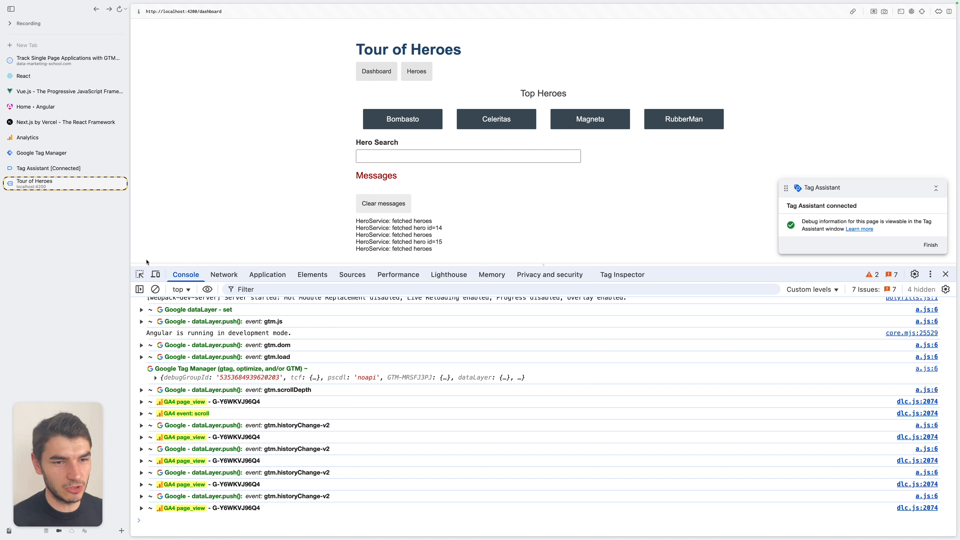
- Inspect the first History event and the History change event following it in Tag Assistant for the GTM container
left_click(110, 172)
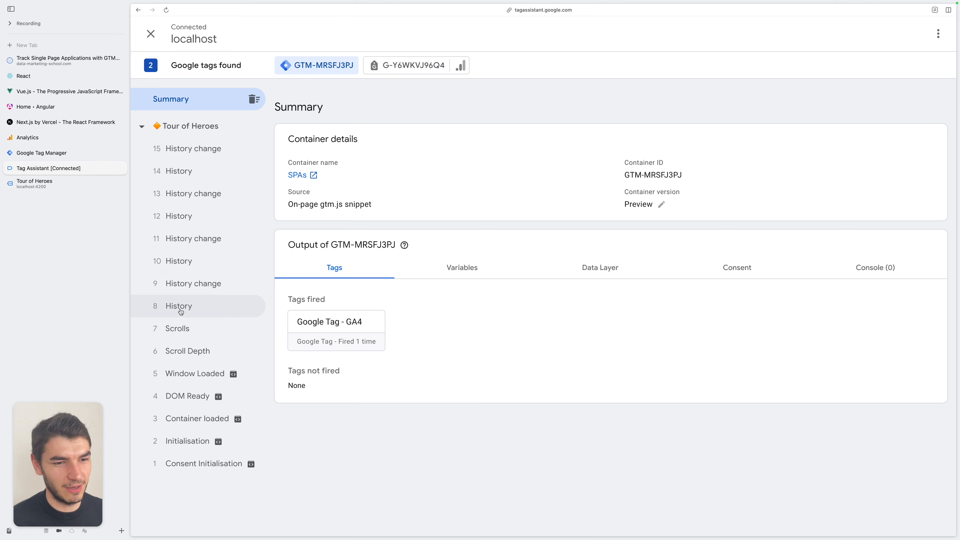
left_click(210, 314)
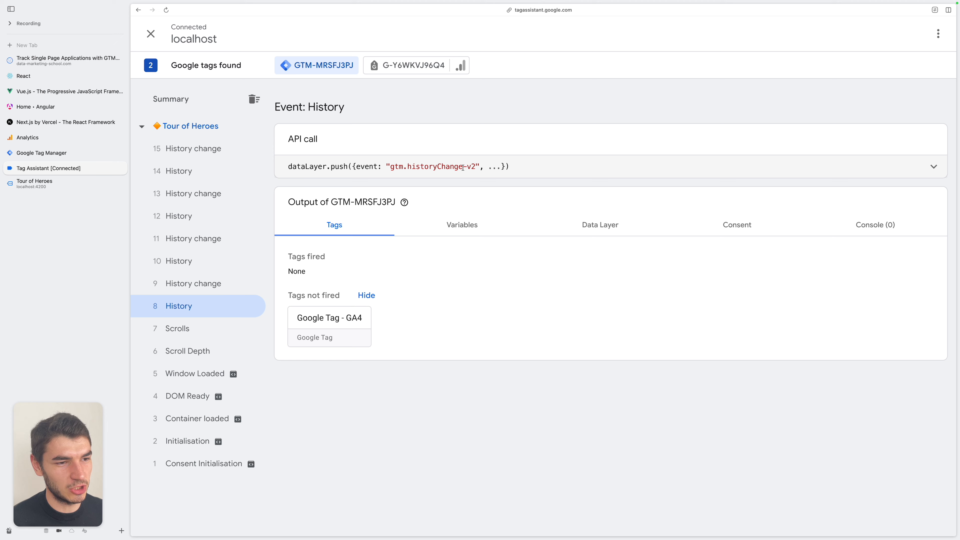
left_click(221, 283)
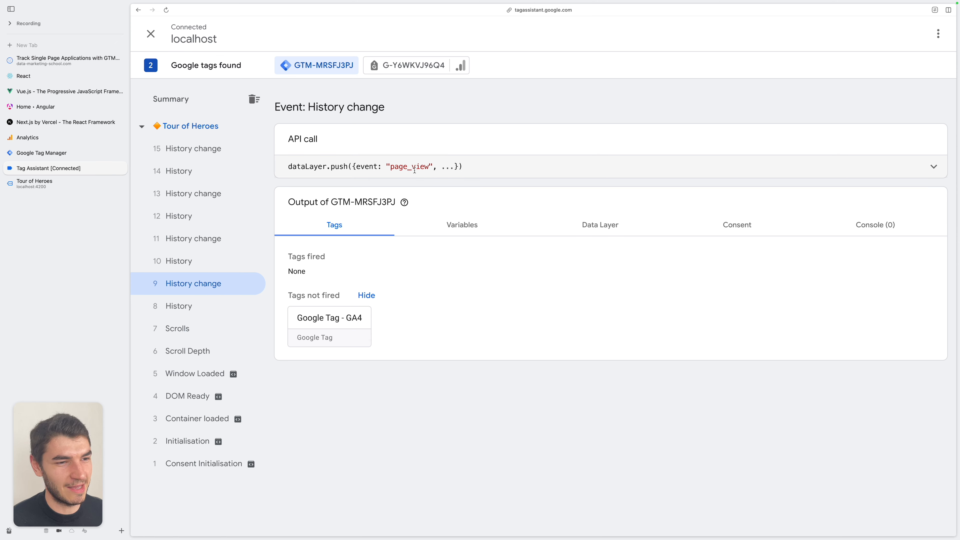
- Examine the parameters of the page view hit sent by the GA4 tag on its first History change event
left_click(414, 65)
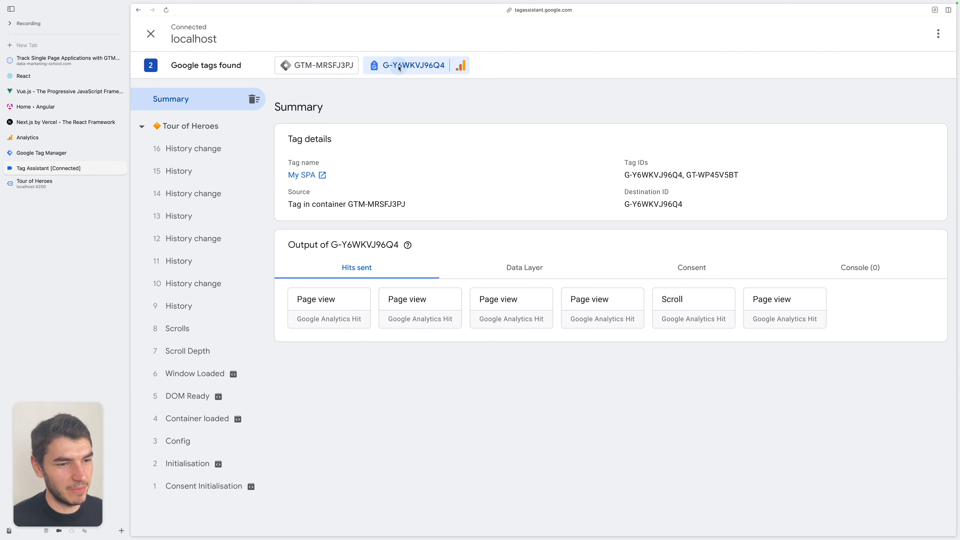
left_click(216, 285)
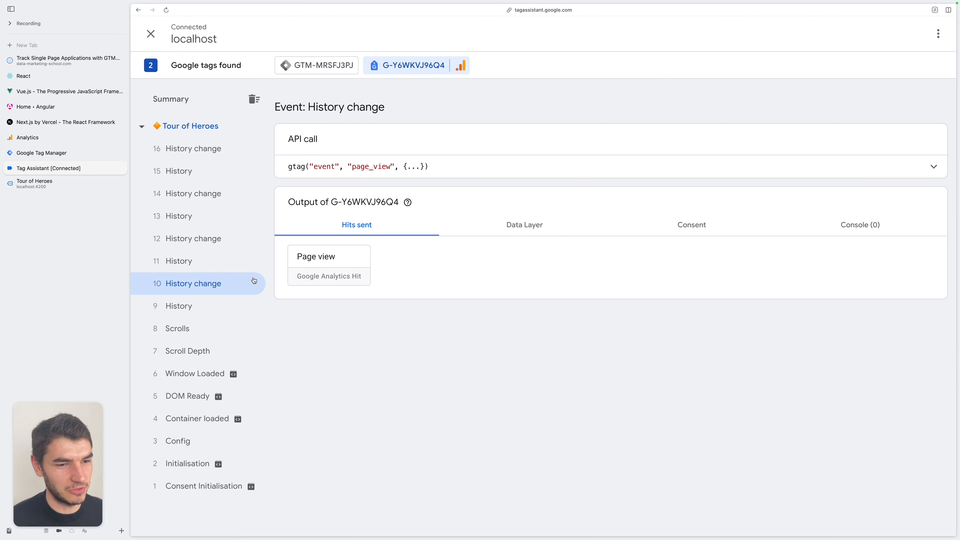
left_click(325, 270)
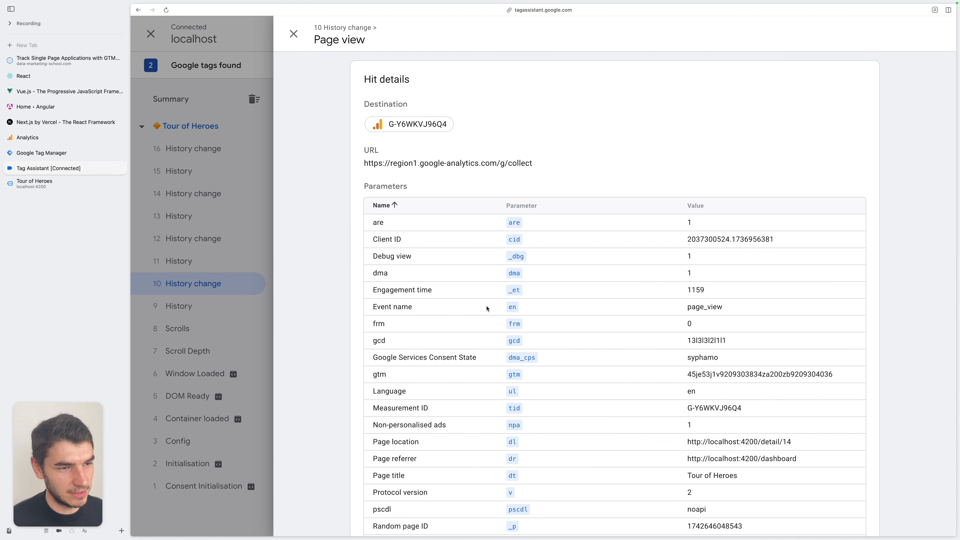
scroll(548, 339, "down", 10)
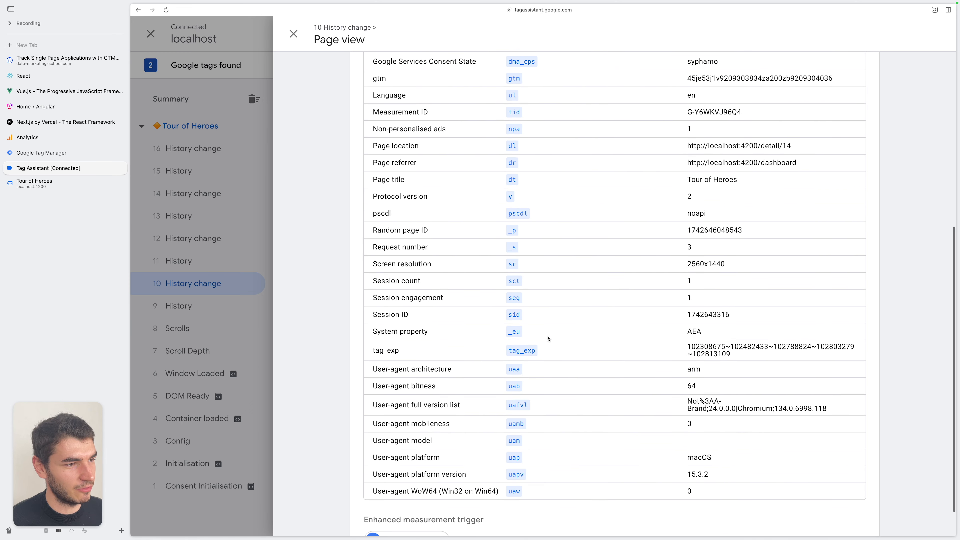
scroll(408, 244, "up", 2)
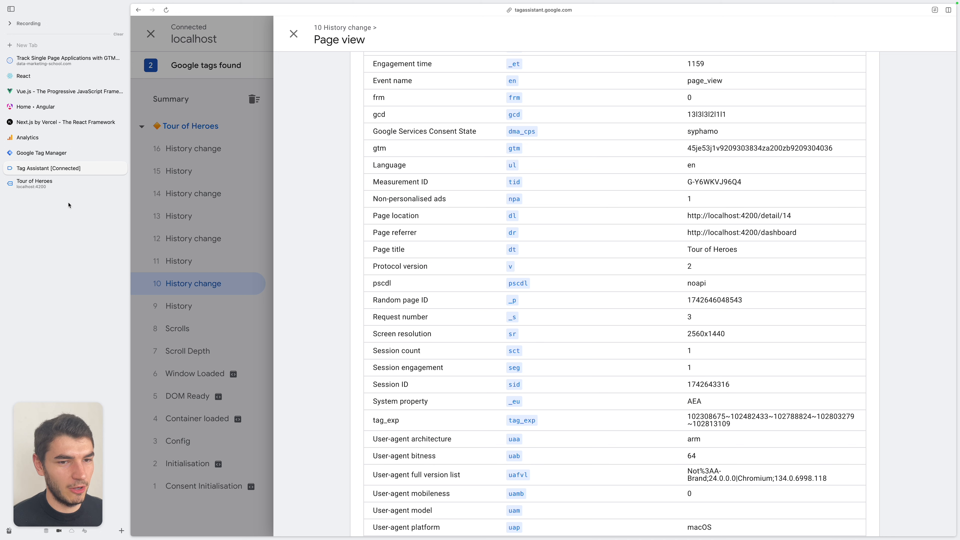
- Navigate to the Celeritas and RubberMan pages in Tour of Heroes, returning to the dashboard after each
left_click(58, 189)
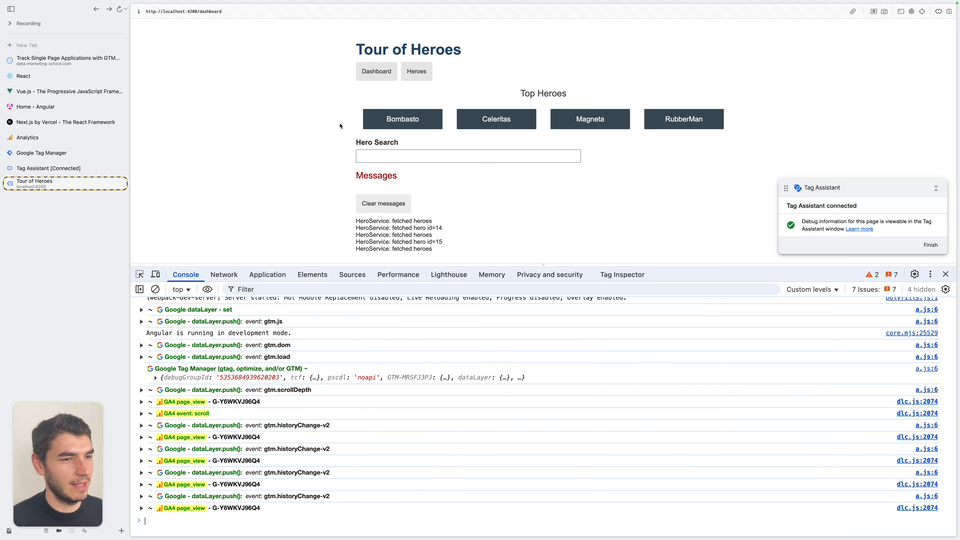
left_click(492, 120)
left_click(367, 149)
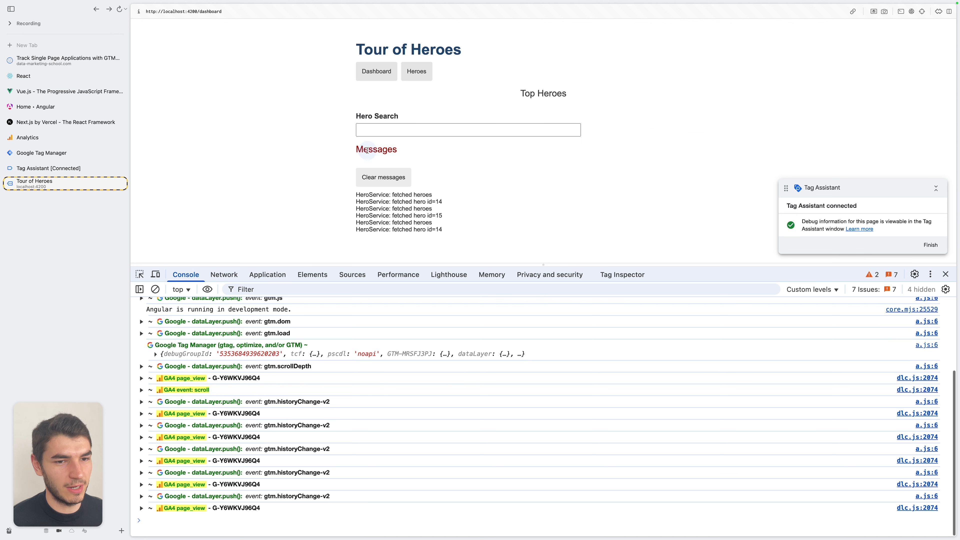
left_click(687, 125)
left_click(367, 149)
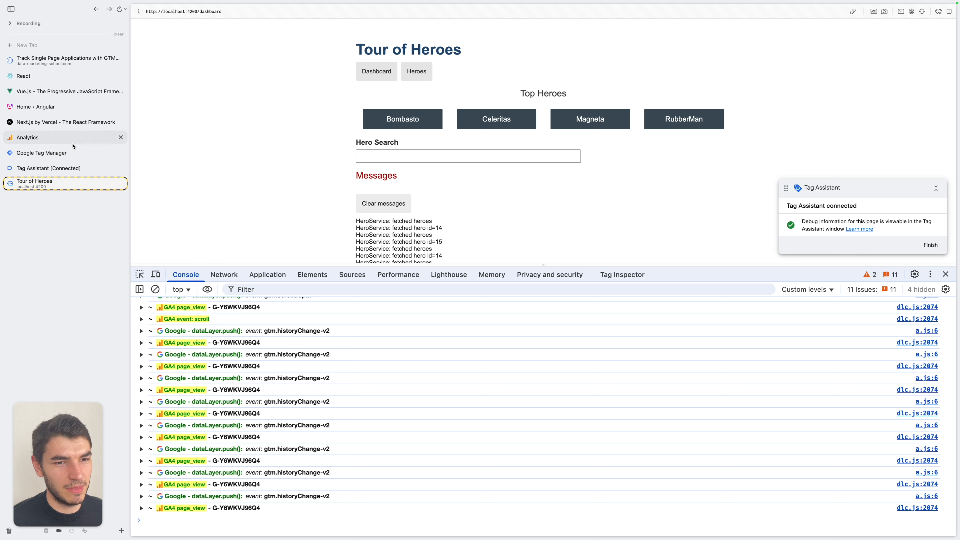
- Return to Tag Assistant and review the lower part of the open page view hit's details
left_click(72, 153)
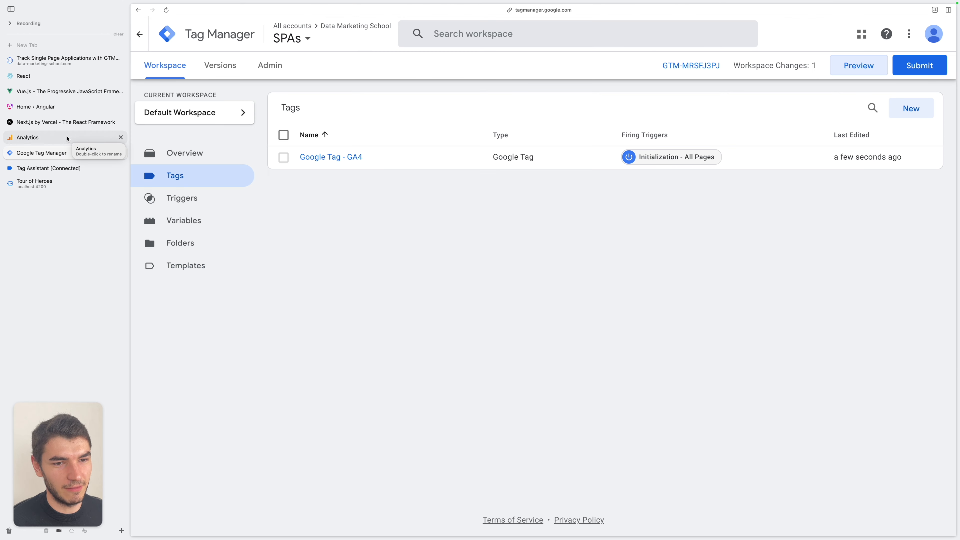
left_click(72, 175)
scroll(542, 344, "down", 2)
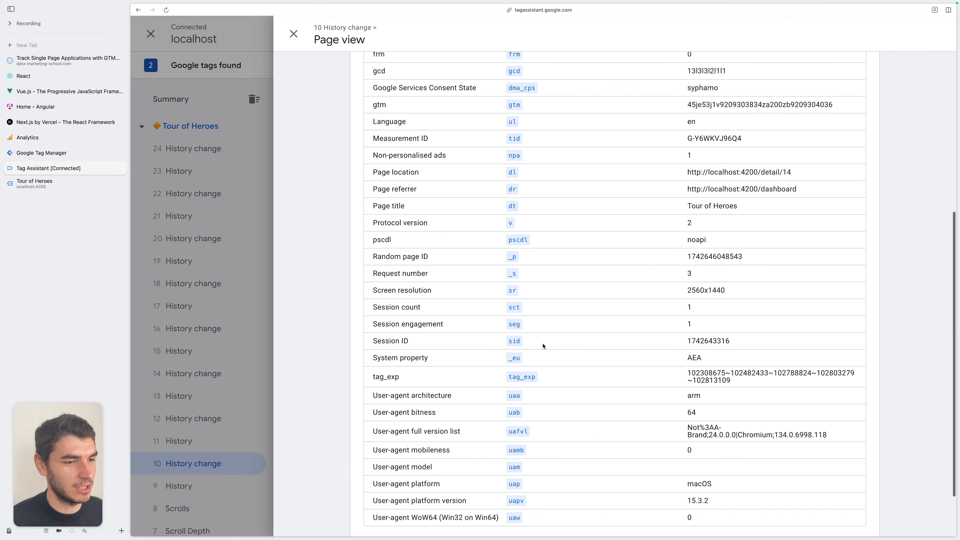
- Switch back to Analytics and reopen the My SPA web stream details to check its enhanced measurement options
left_click(52, 144)
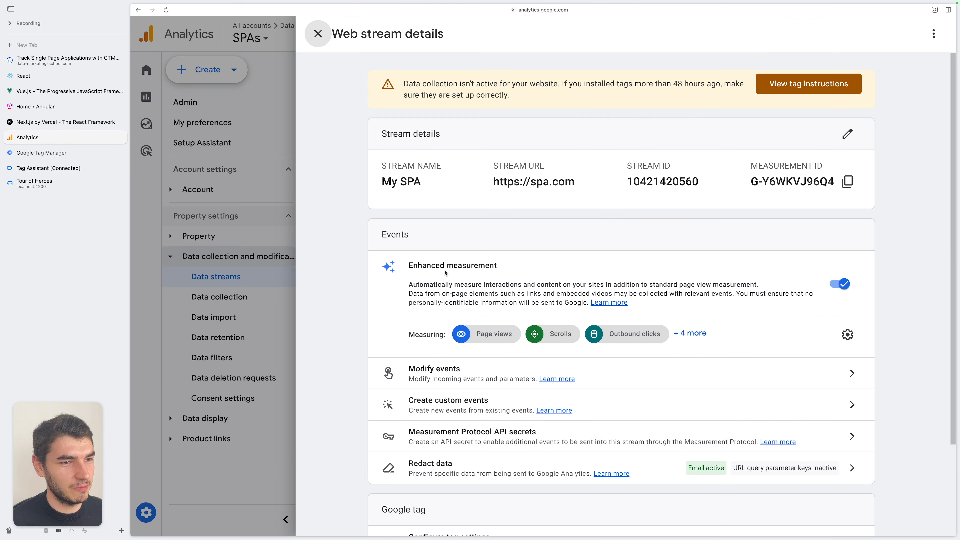
left_click(236, 205)
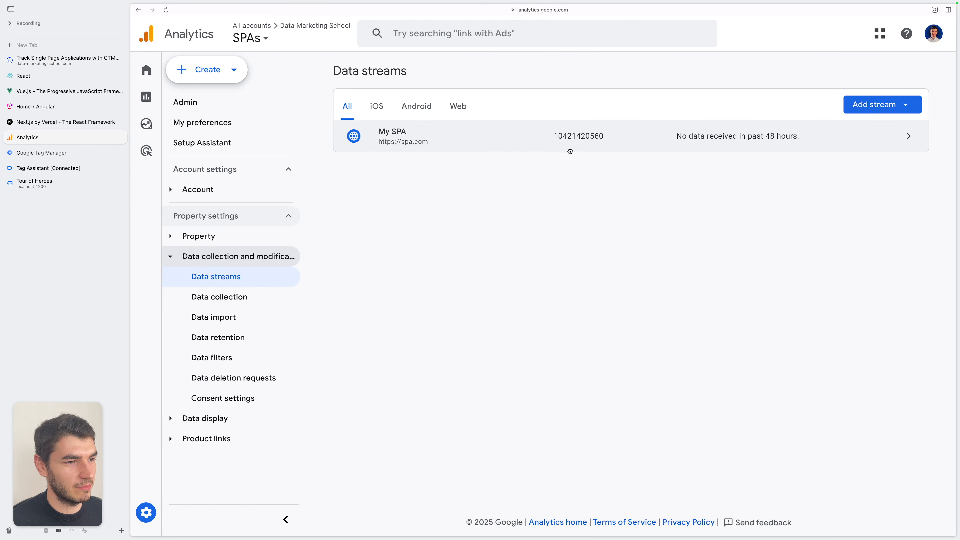
left_click(574, 145)
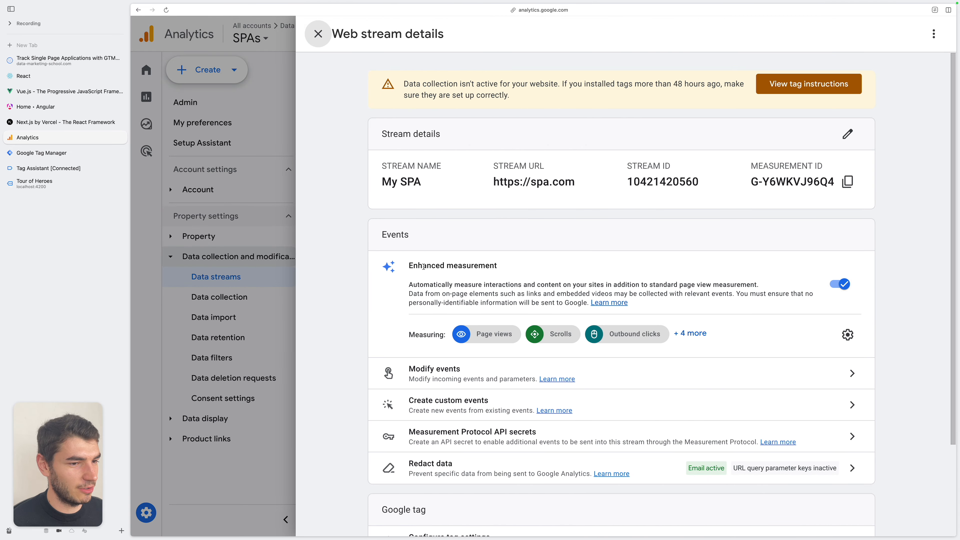
- Open the enhanced measurement settings and expand the advanced page view options to examine browser history tracking
left_click(848, 334)
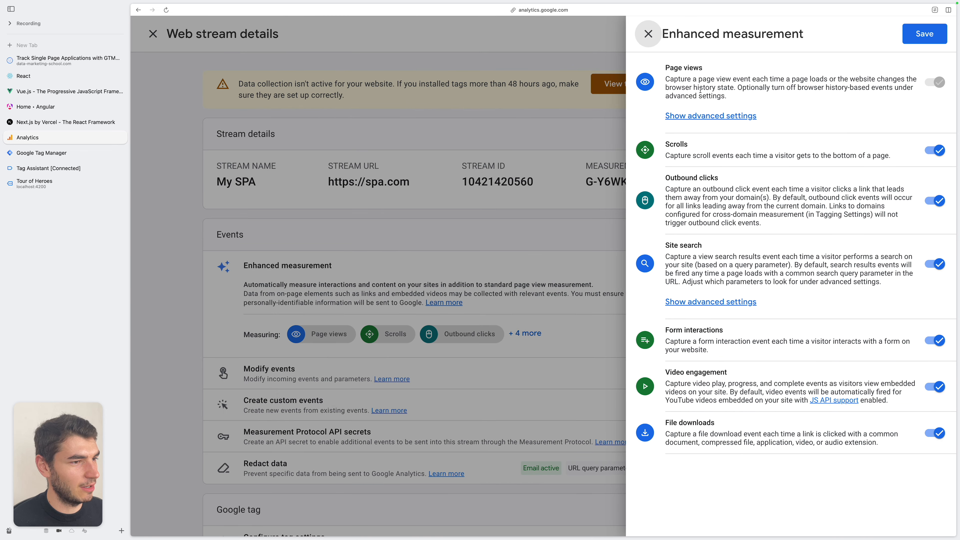
left_click(705, 121)
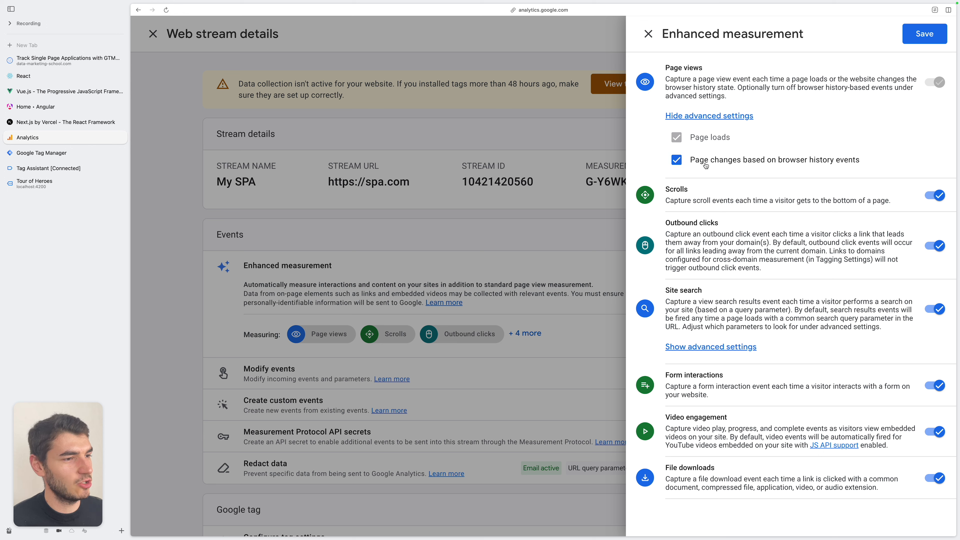
- Visit the Bombasto, Celeritas and Magneta pages in Tour of Heroes, returning to the dashboard after each, and check Tag Assistant's event list
left_click(65, 184)
left_click(402, 120)
left_click(371, 146)
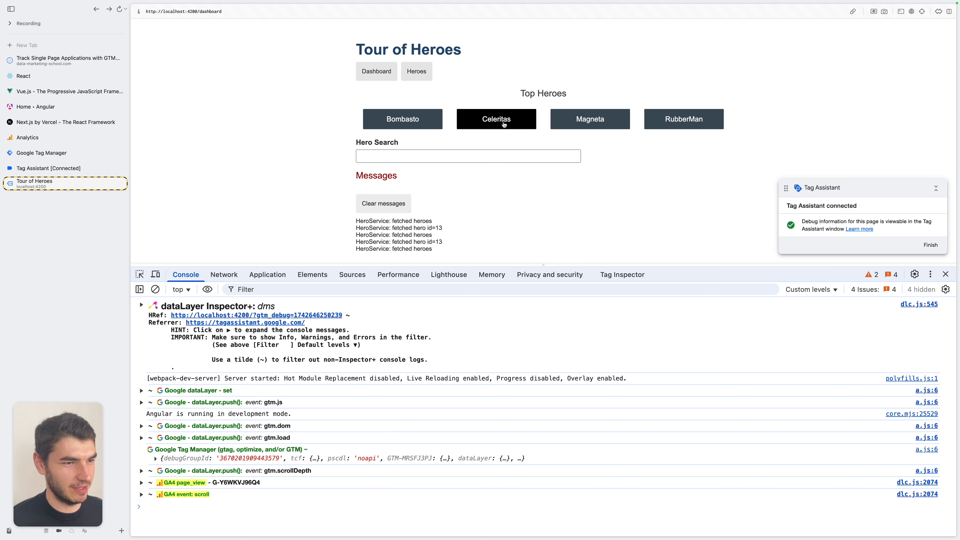
left_click(503, 124)
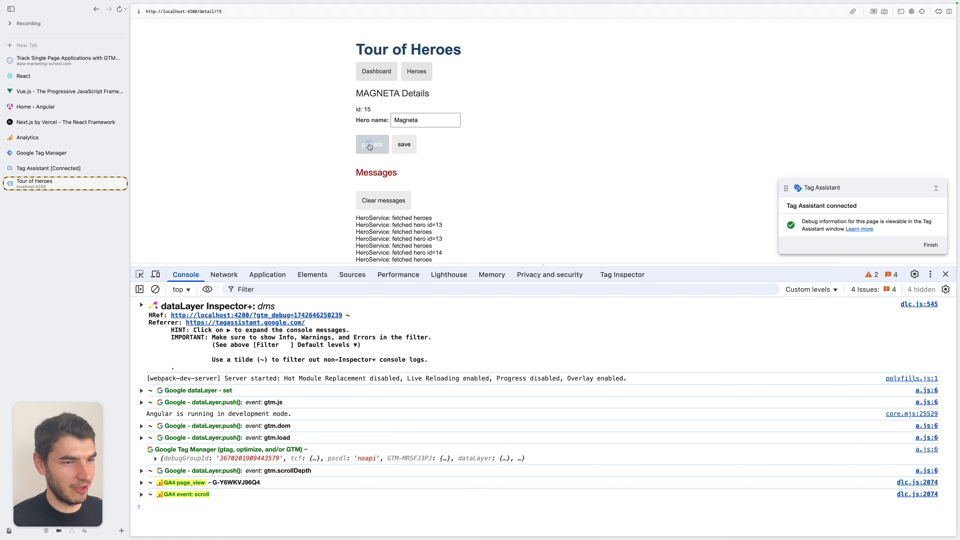
left_click(369, 146)
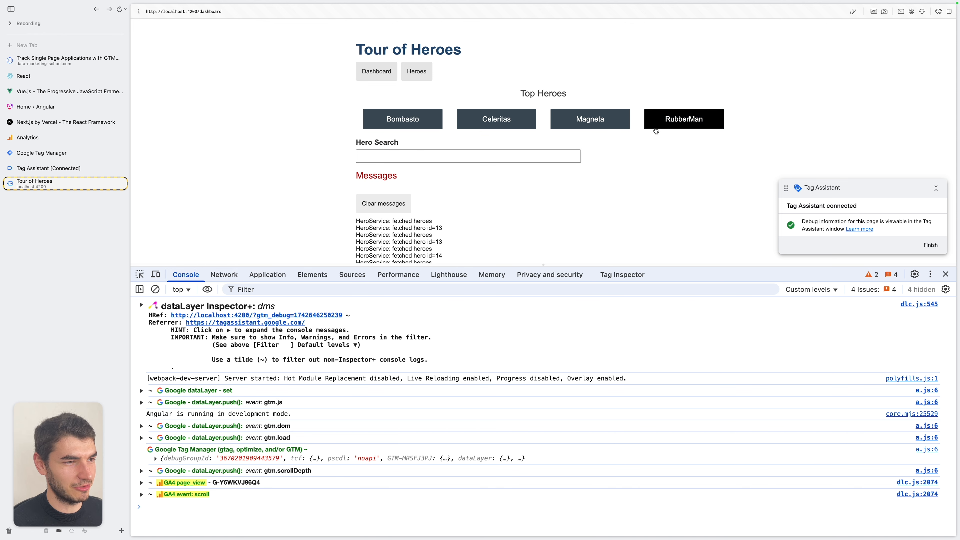
left_click(104, 166)
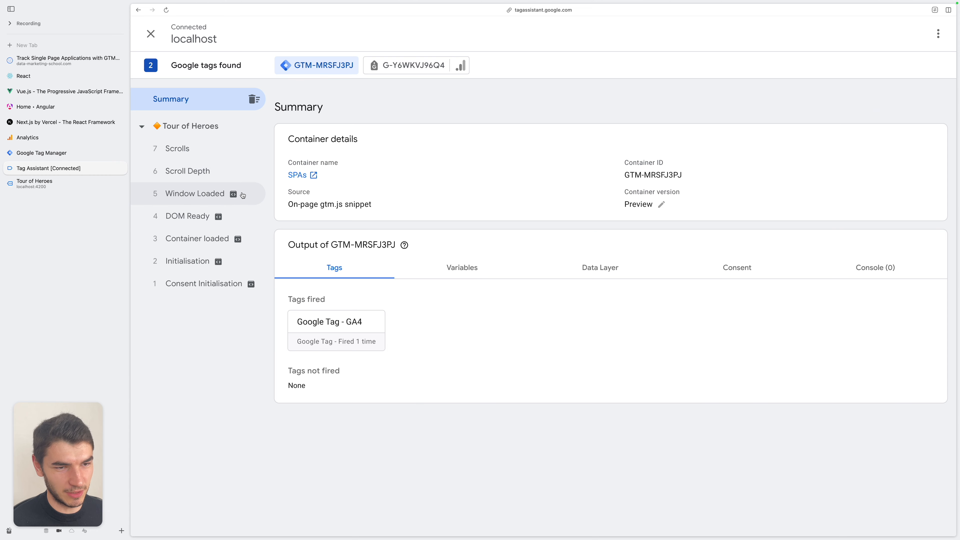
- Switch to Google Tag Manager and add a History Change trigger with that name to the workspace
left_click(59, 153)
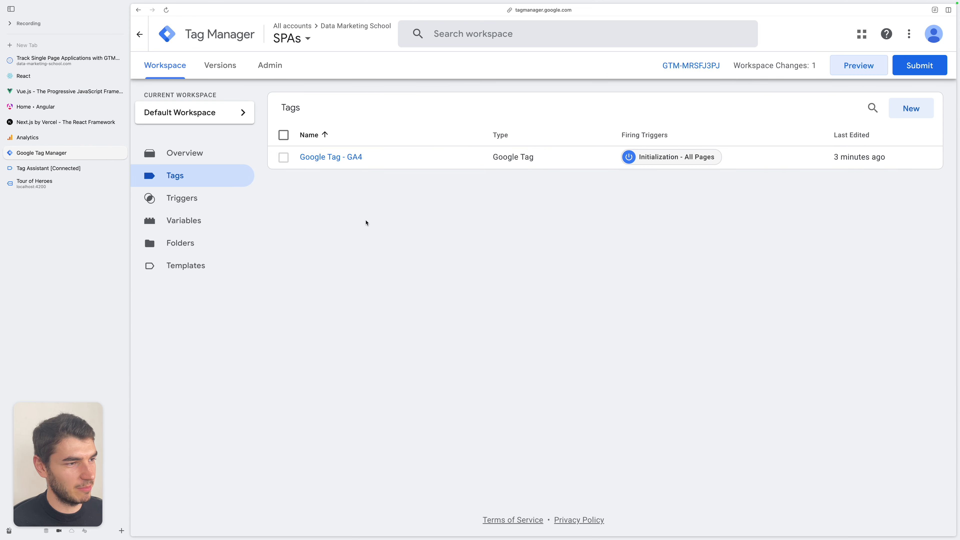
left_click(214, 207)
- Return to Tag Assistant and examine the first History event and which tags it fires
left_click(64, 168)
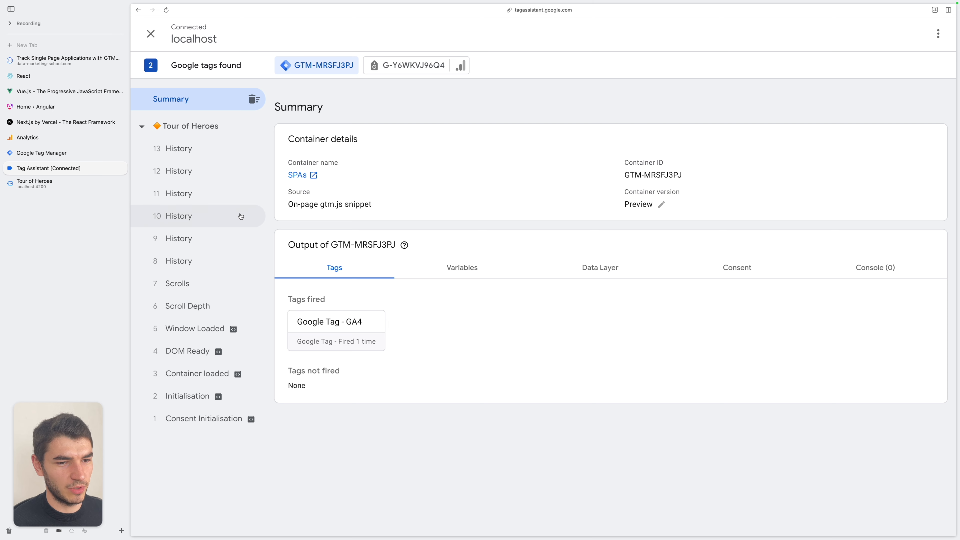
left_click(212, 264)
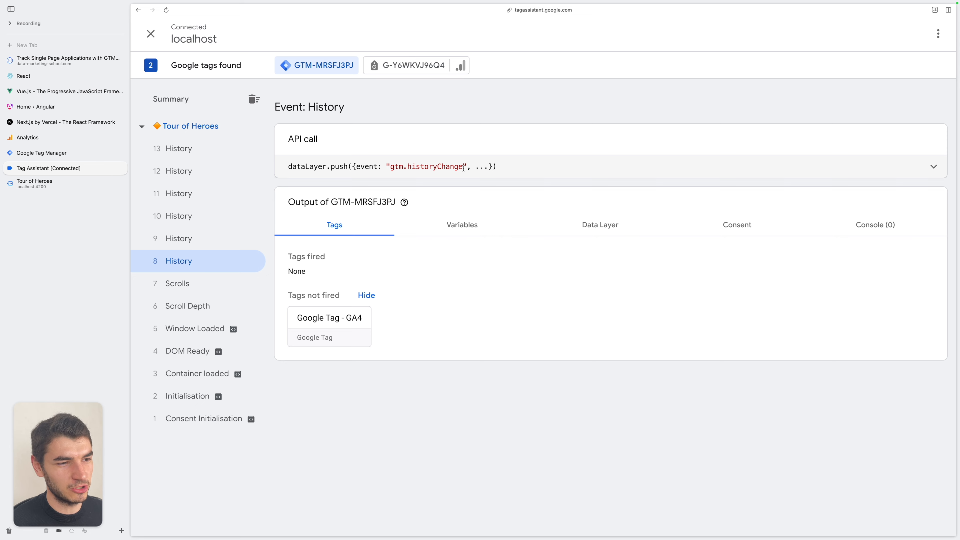
- In Google Tag Manager, add the configuration parameter send_page_view with the value false to the Google Tag - GA4 tag
left_click(81, 153)
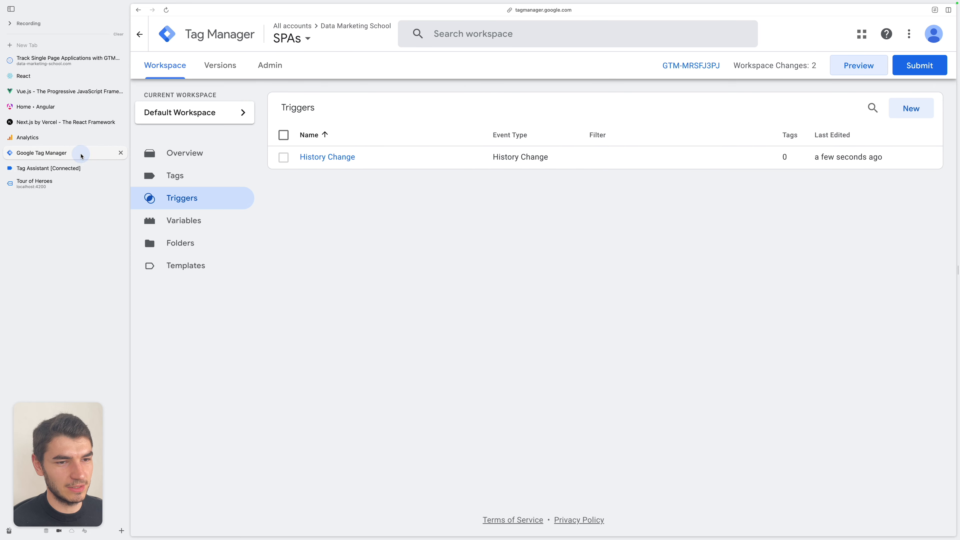
left_click(181, 175)
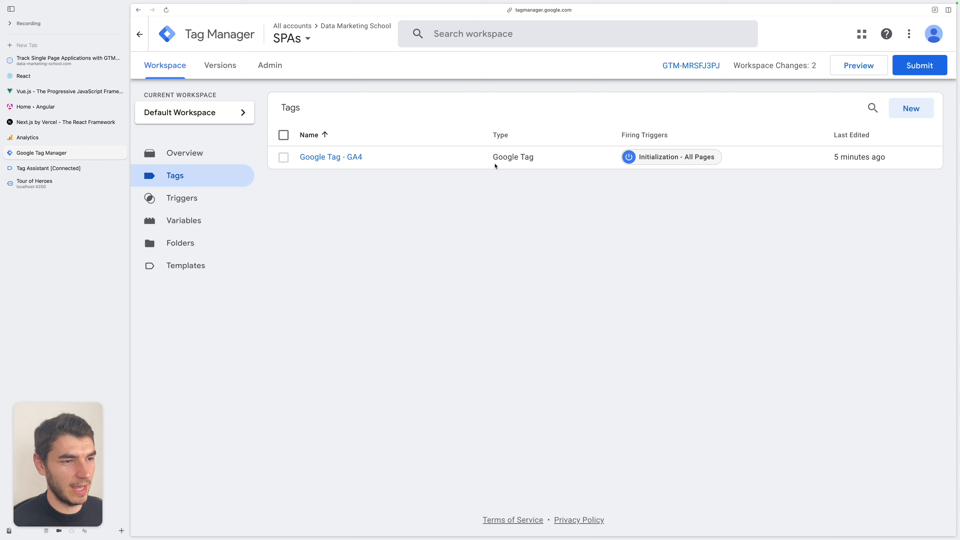
left_click(345, 156)
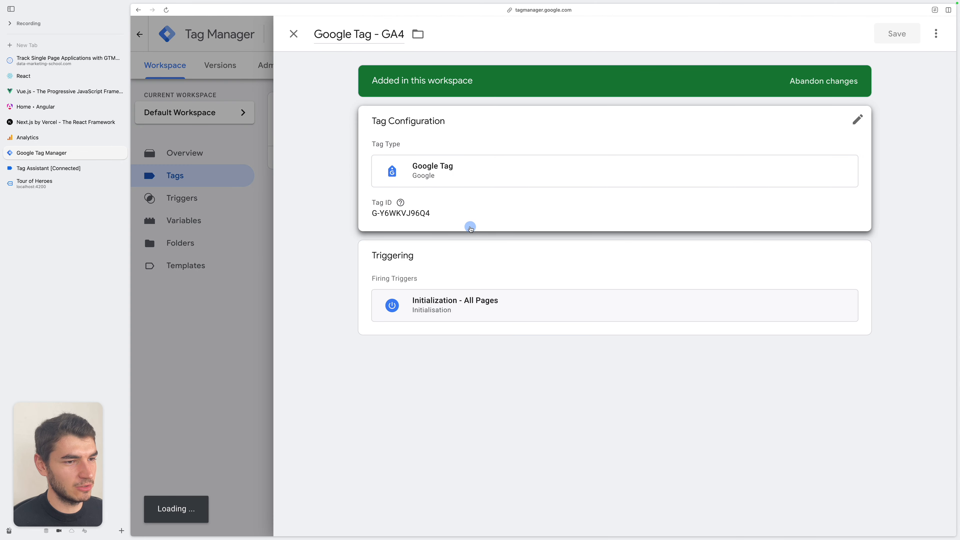
left_click(470, 225)
left_click(434, 272)
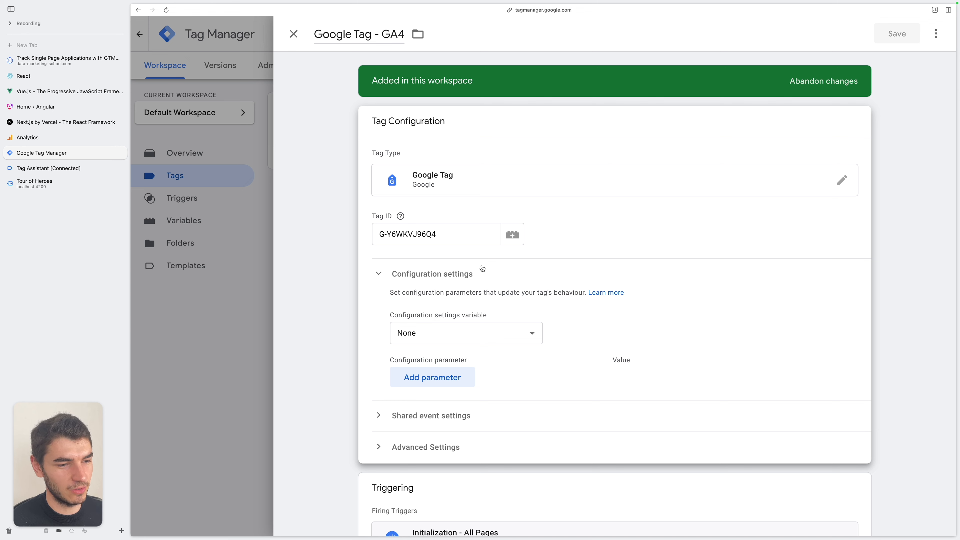
left_click(434, 378)
type("sen")
key("Return")
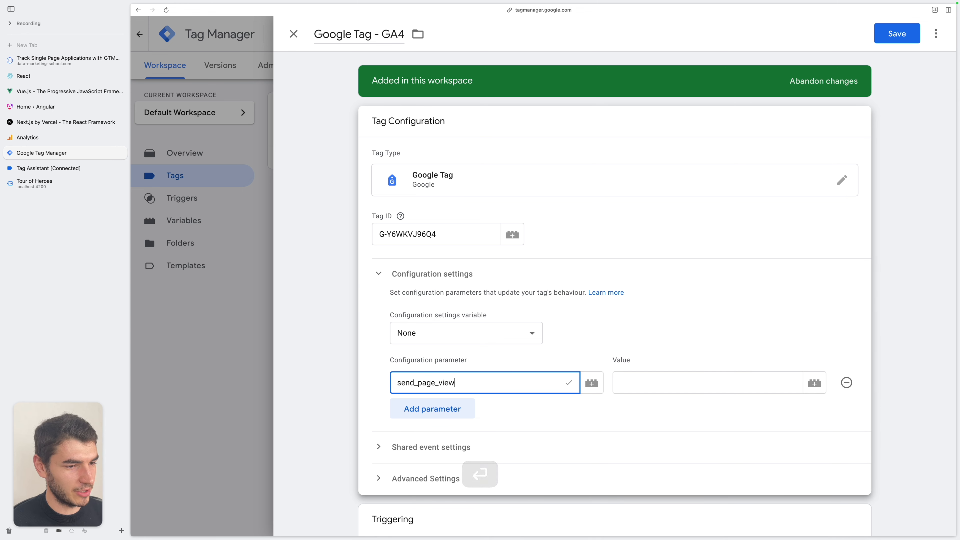
key("Tab")
key("Tab")
type("fa")
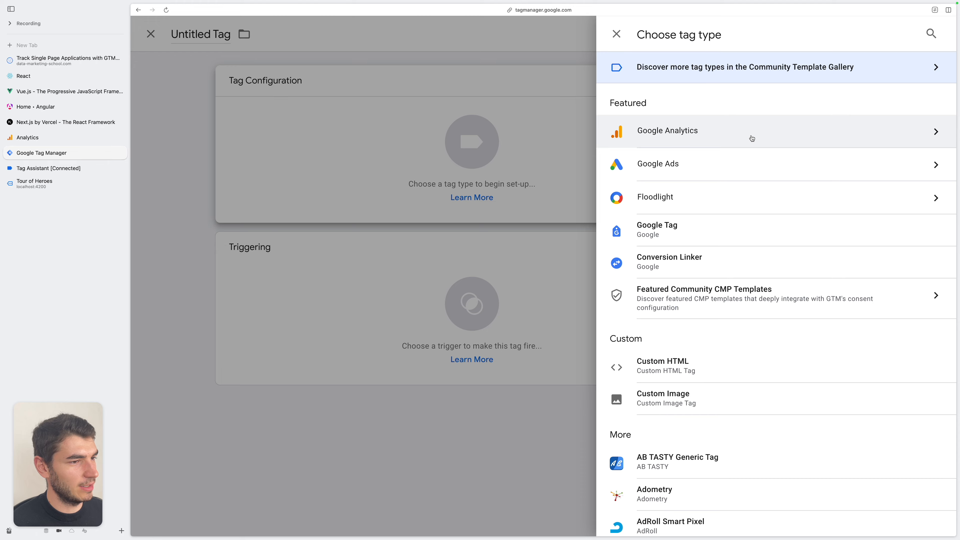
- Set up a new Google Analytics: GA4 Event tag with measurement ID G-Y6WKVJ96Q4, event name page_view and the History Change firing trigger
left_click(750, 136)
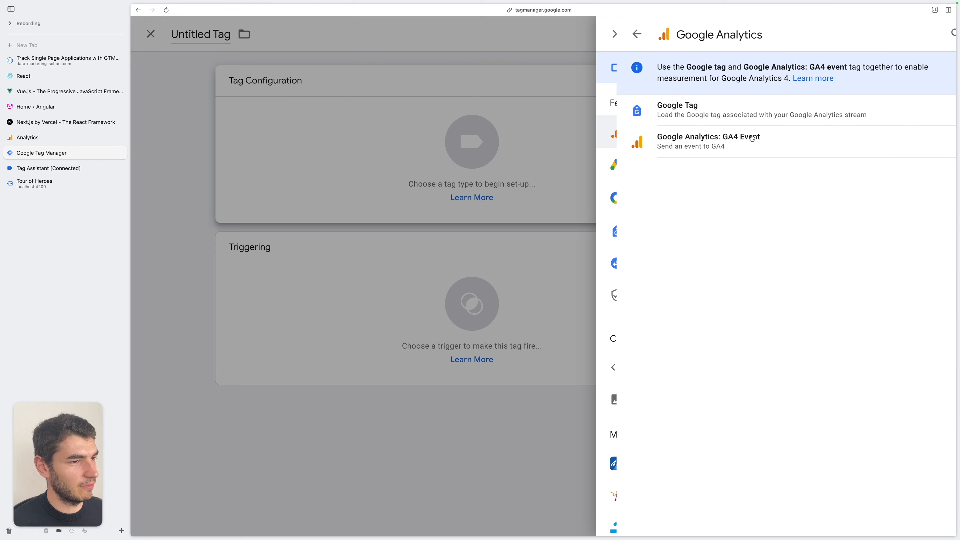
left_click(735, 141)
left_click(440, 198)
type("G-Y6WKVJ96Q4")
left_click(391, 250)
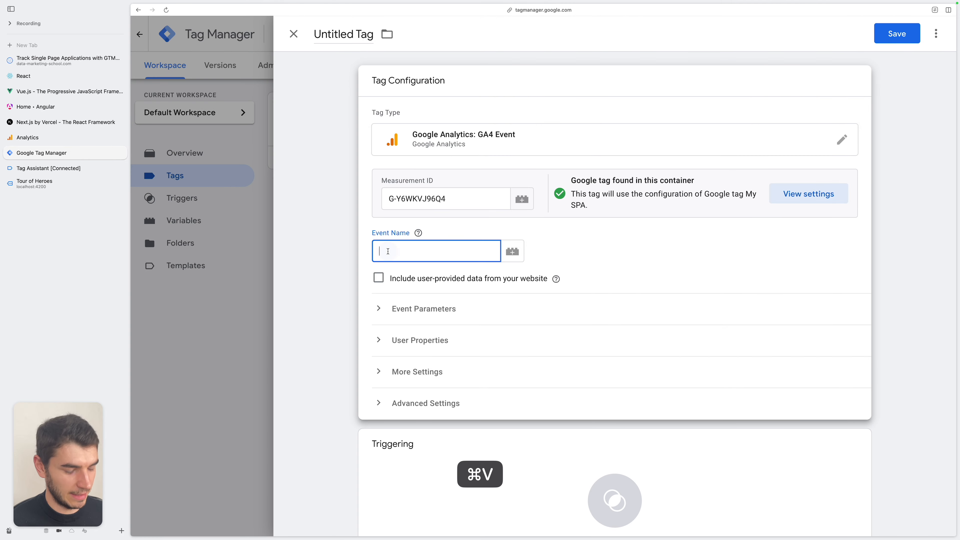
type("page")
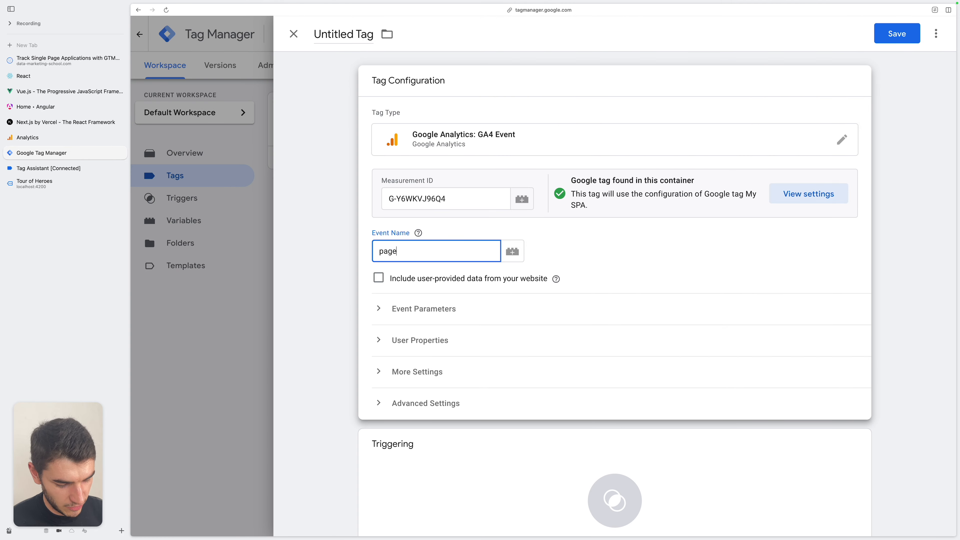
left_click(601, 458)
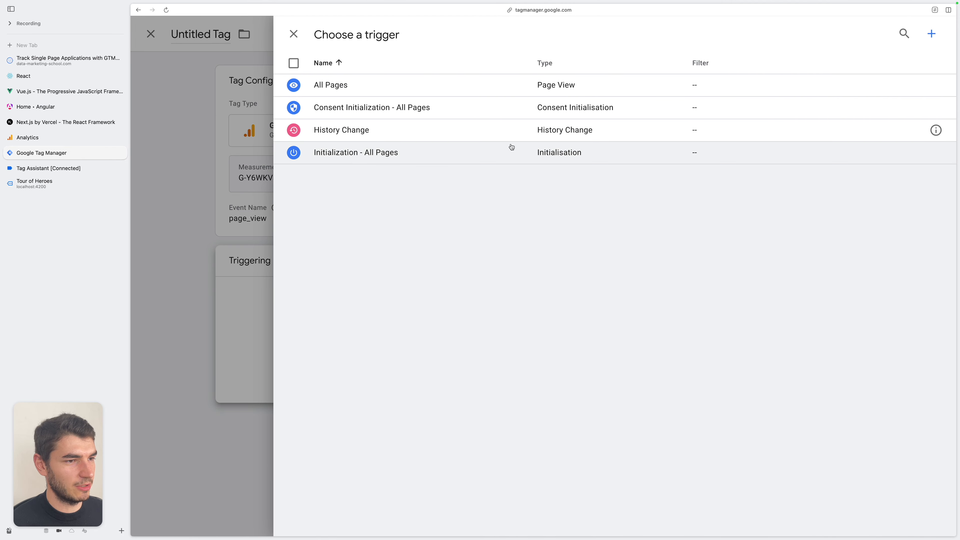
left_click(530, 131)
- Add two event parameters named page_location and page_referrer to the new GA4 event tag
left_click(551, 156)
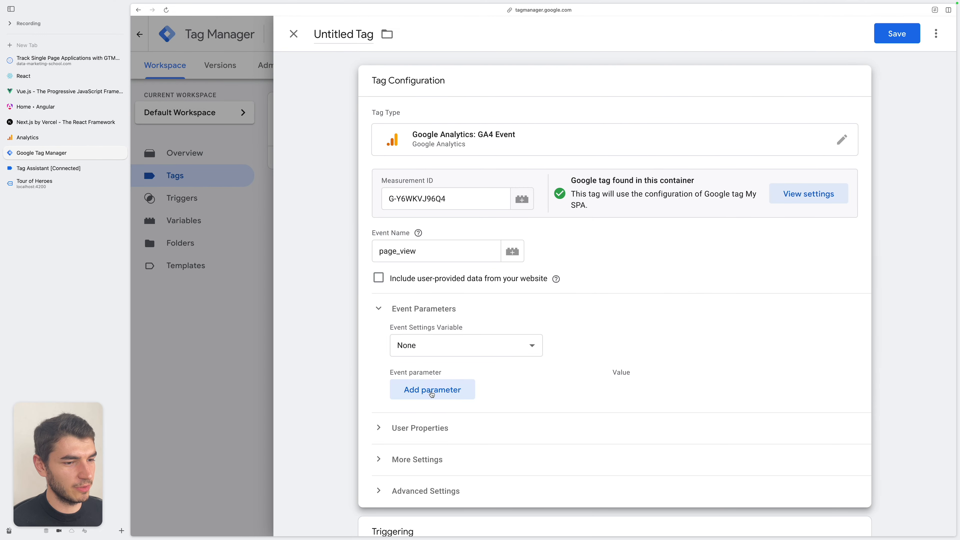
left_click(445, 393)
scroll(439, 290, "down", 3)
left_click(439, 290)
left_click(429, 270)
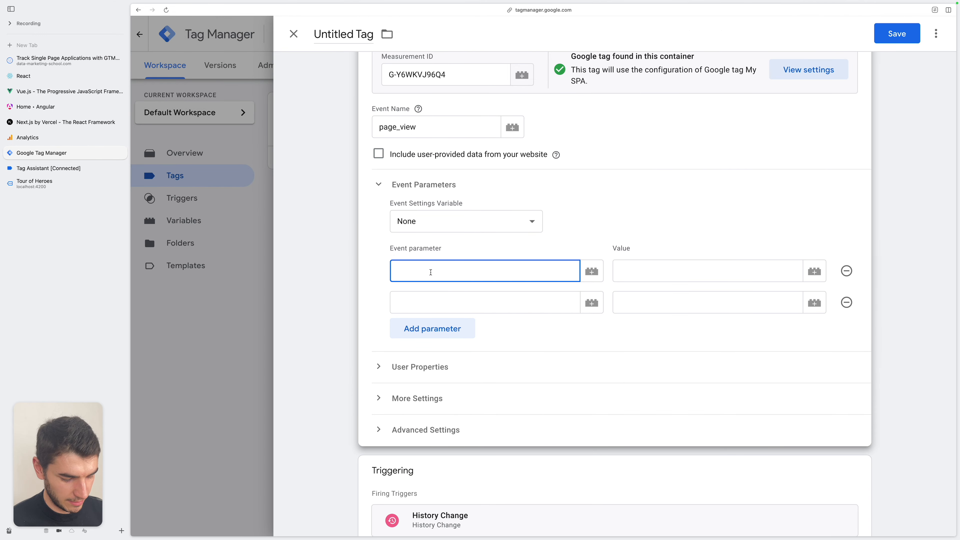
type("page_location")
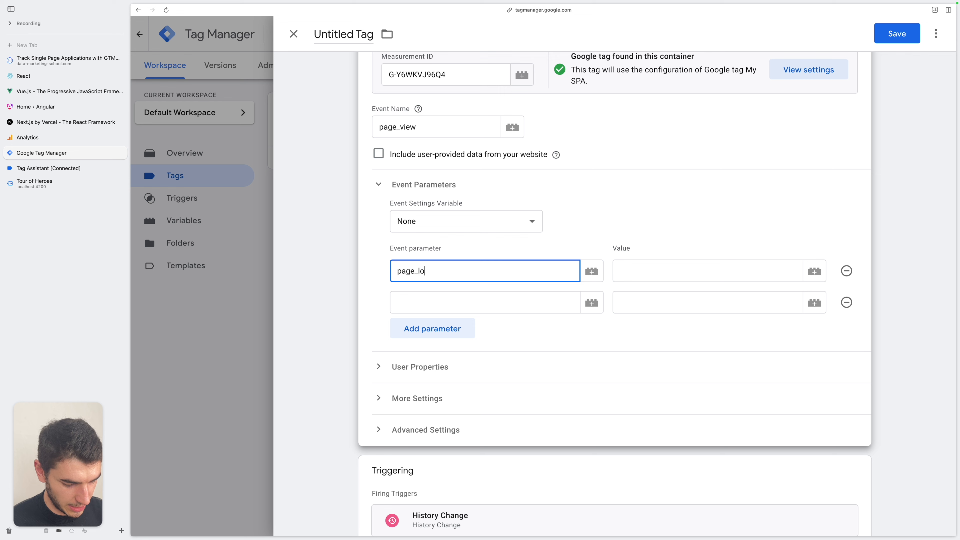
left_click(495, 301)
type("page_referrer")
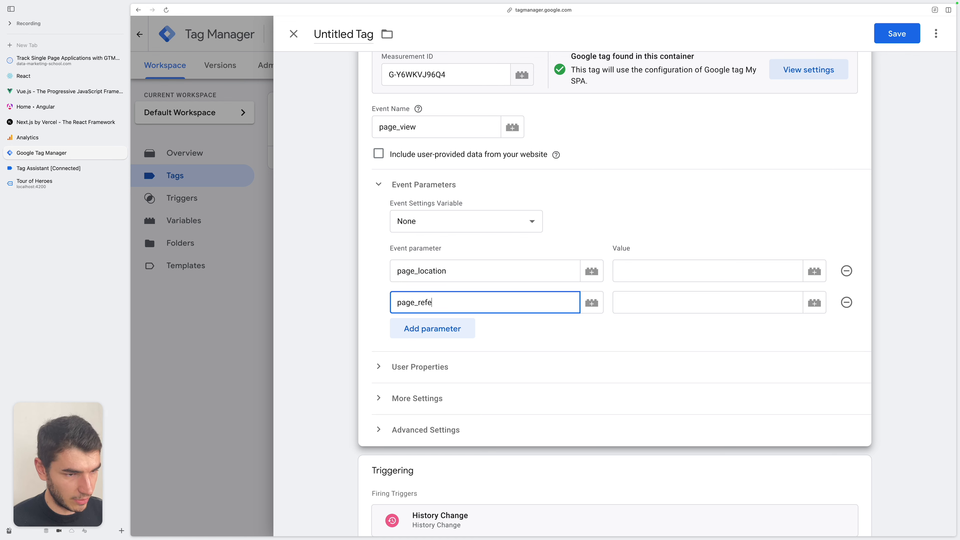
left_click(650, 279)
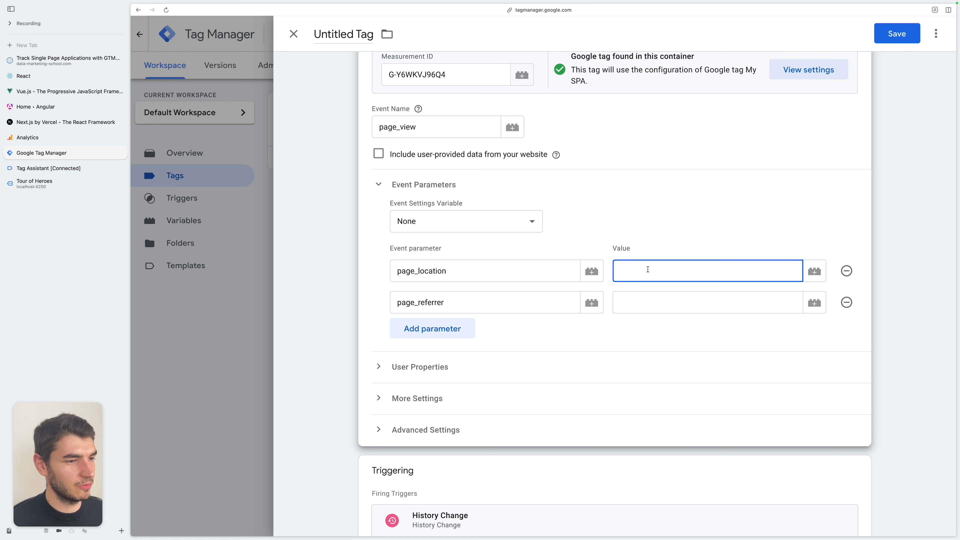
- Switch to Tag Assistant and expand the History event's API call to examine its old and new URL keys
left_click(72, 168)
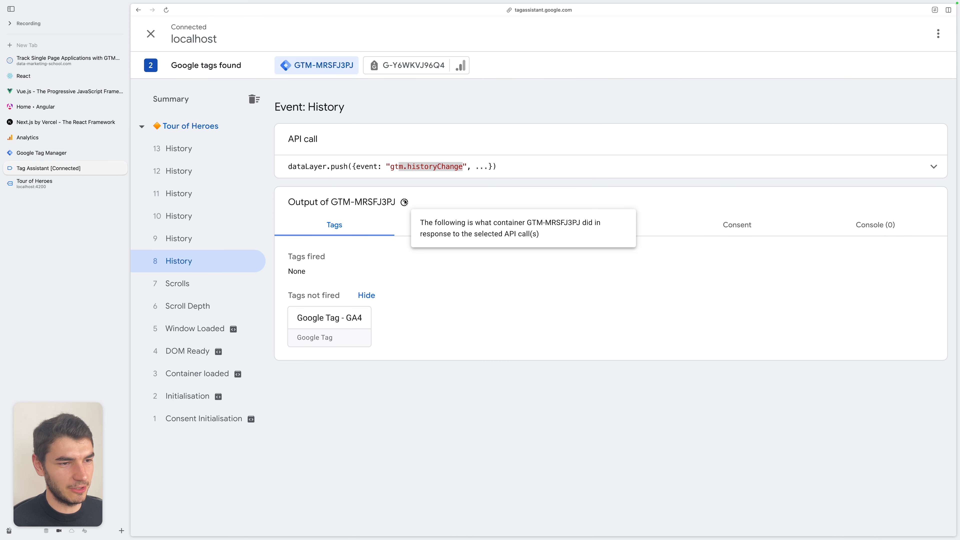
left_click(345, 166)
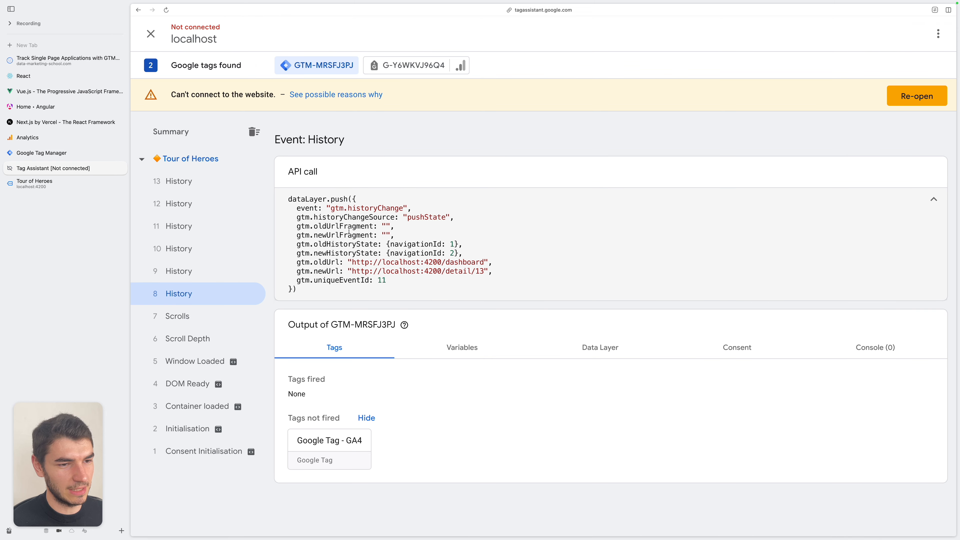
left_click_drag(297, 264, 337, 278)
left_click(337, 276)
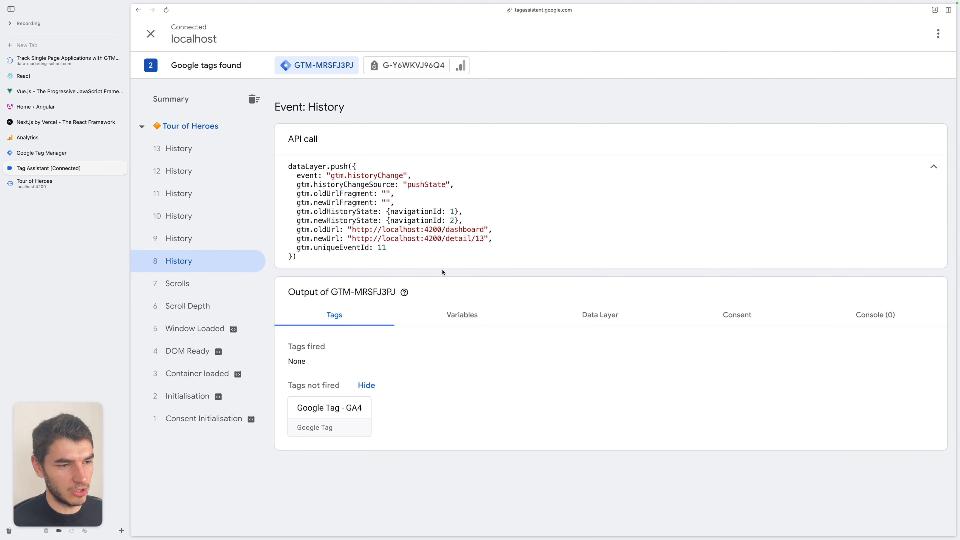
- Back in Tag Manager, create the Data Layer Variable "DLV - gtm.newUrl" reading gtm.newUrl as the value of page_location
left_click(58, 152)
left_click(814, 271)
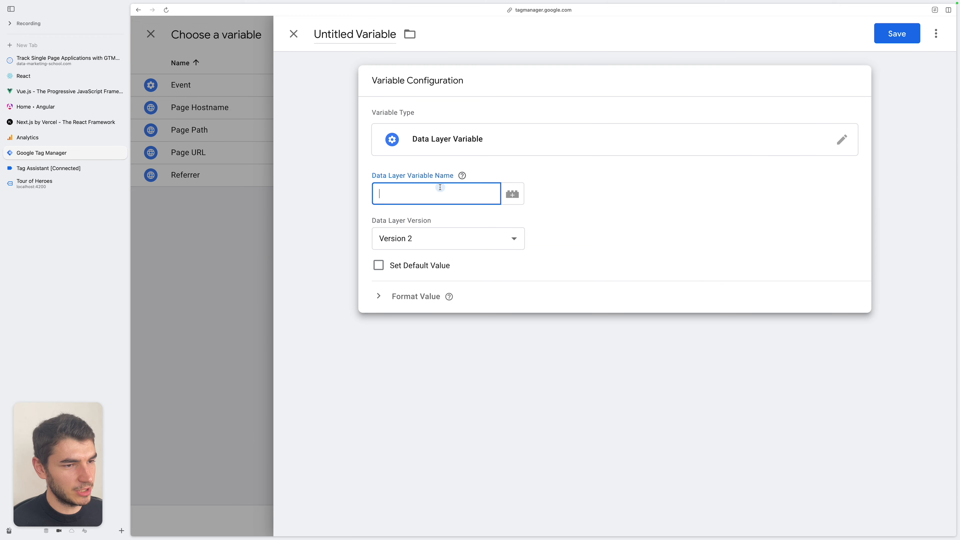
type("tm")
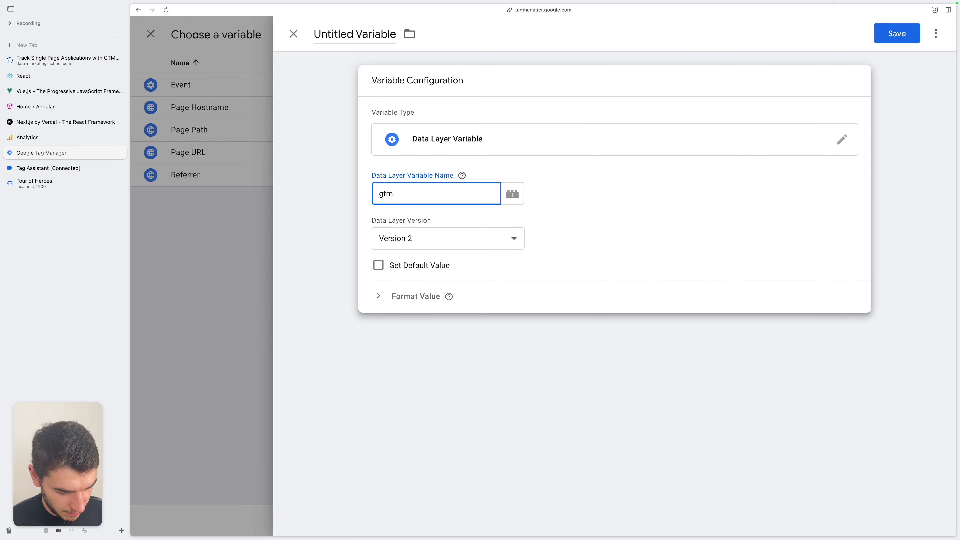
type(".newUrl")
key("super+a")
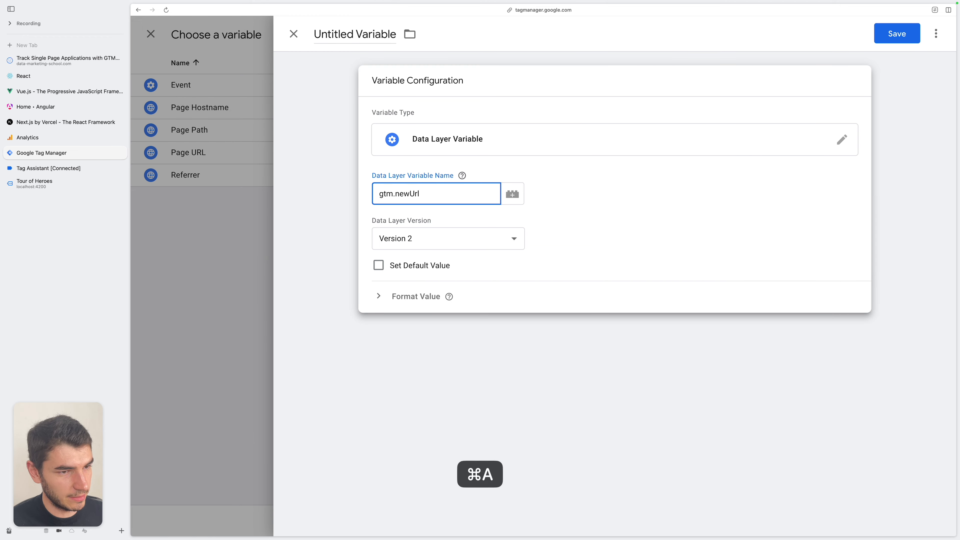
type("- gtm.newUrl")
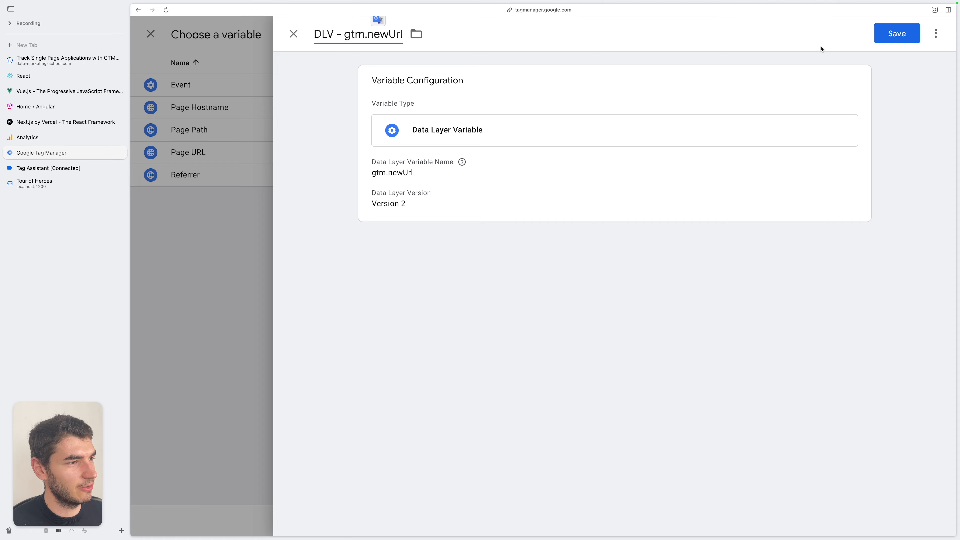
left_click(909, 40)
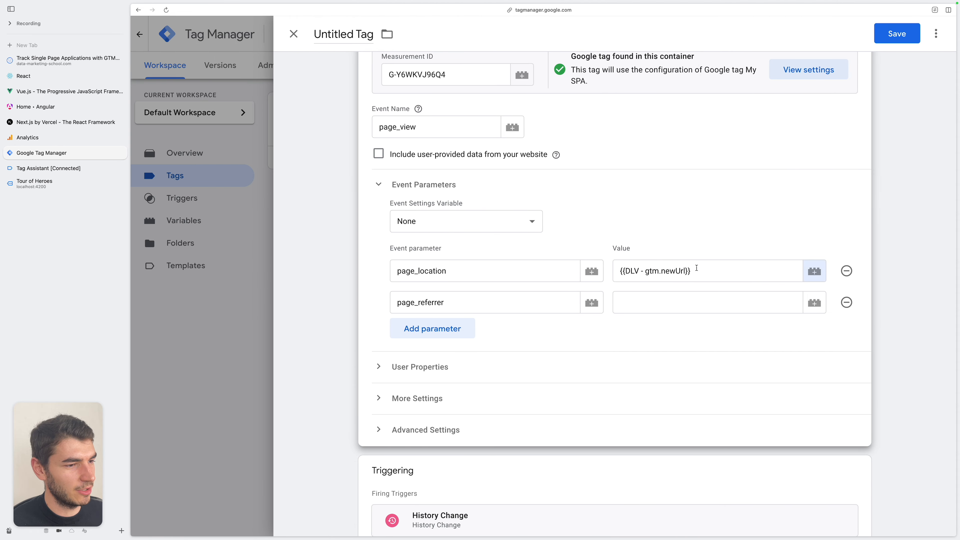
- Create the variable "DLV - gtm.oldUrl" and use it as the value of the page_referrer parameter
left_click(450, 272)
left_click(814, 302)
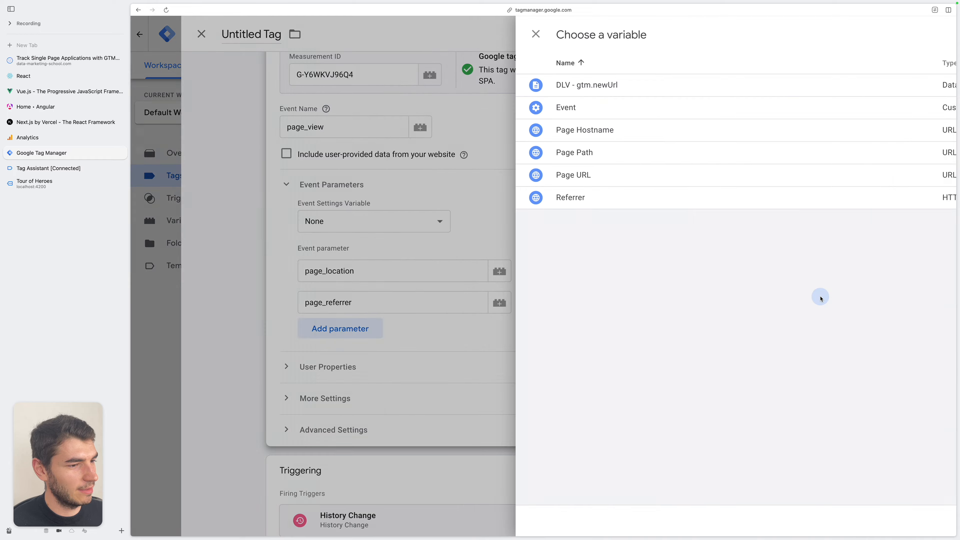
left_click(935, 33)
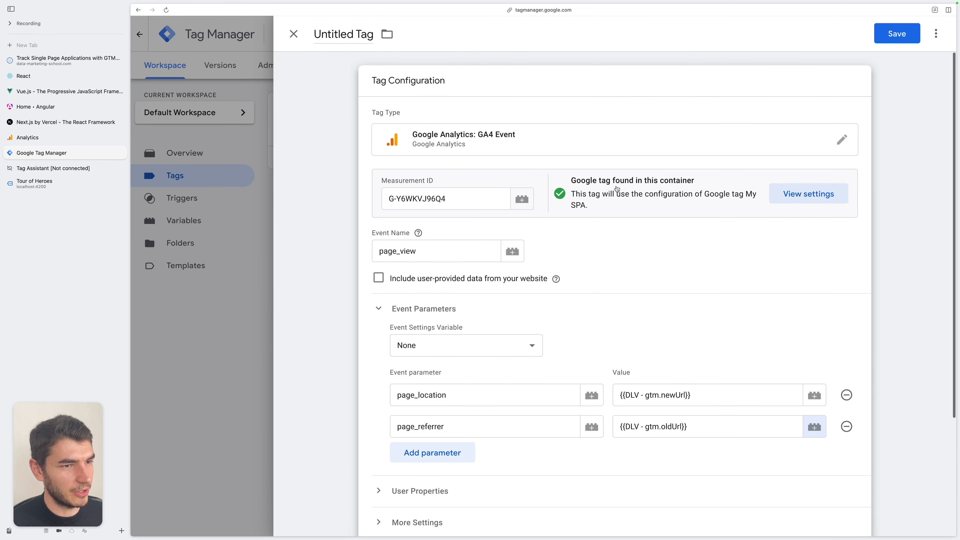
- Name the new GA4 event tag "GA4 - Event - page_view" and save it
left_click(355, 34)
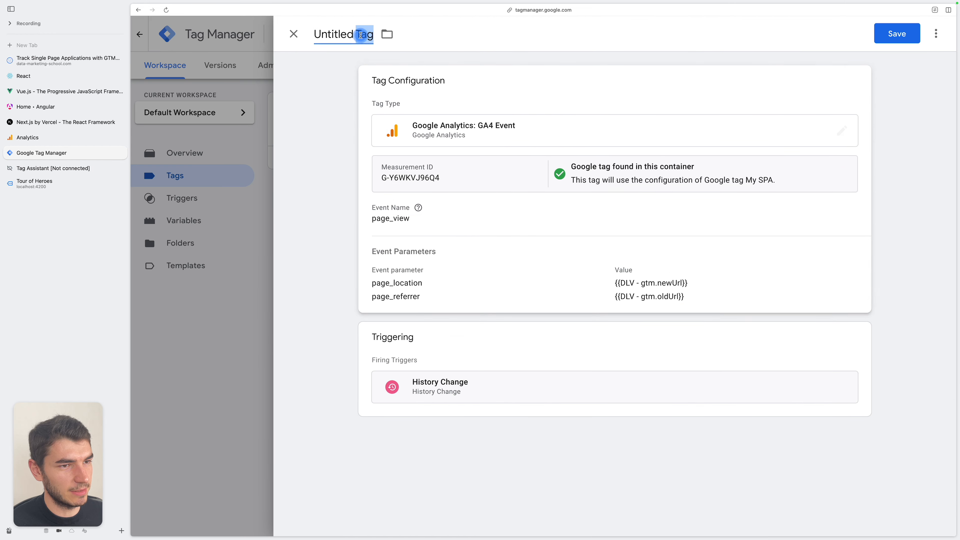
key("super+a")
type("GA4 - Event")
type(" - page_view")
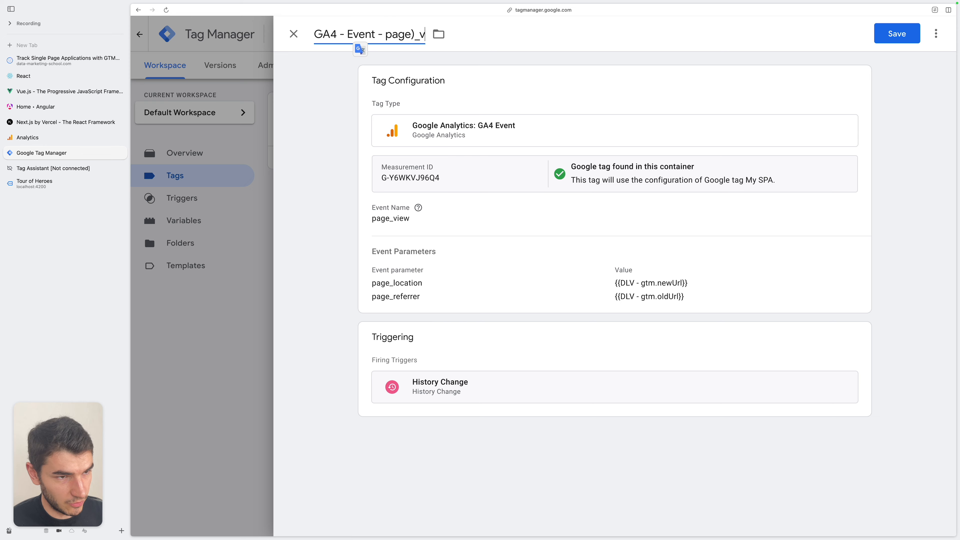
left_click(894, 35)
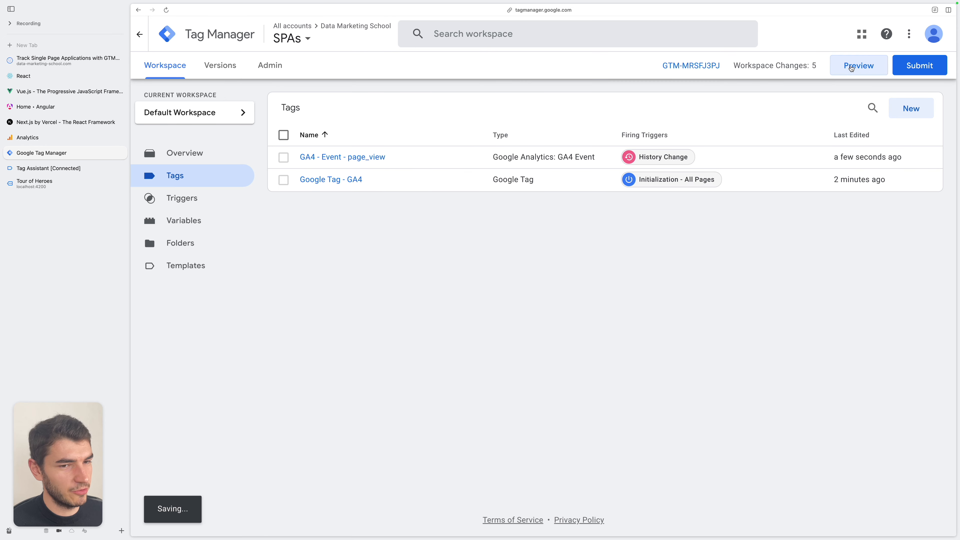
- Preview the container and check the tags fired on History events and the page location and referrer of a History change page view hit
left_click(857, 64)
left_click(207, 192)
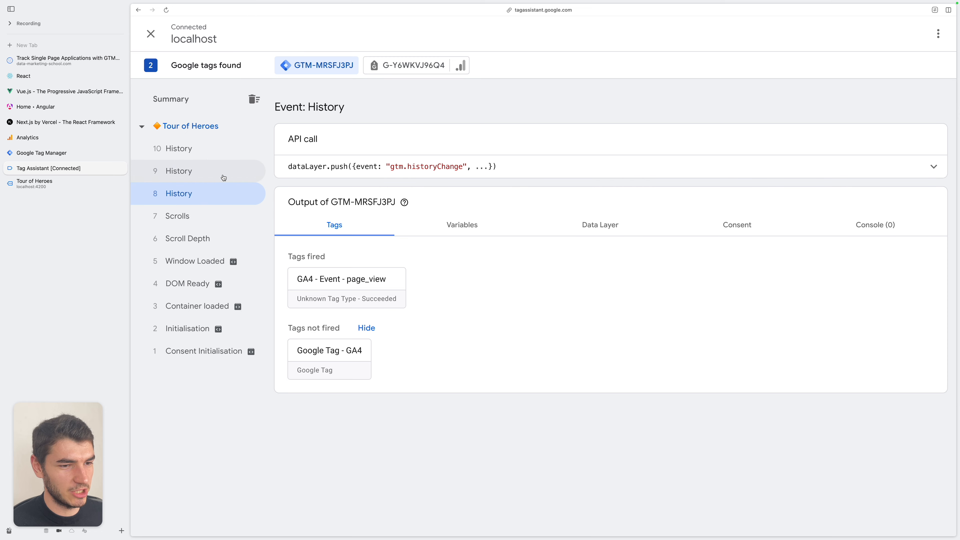
left_click(411, 67)
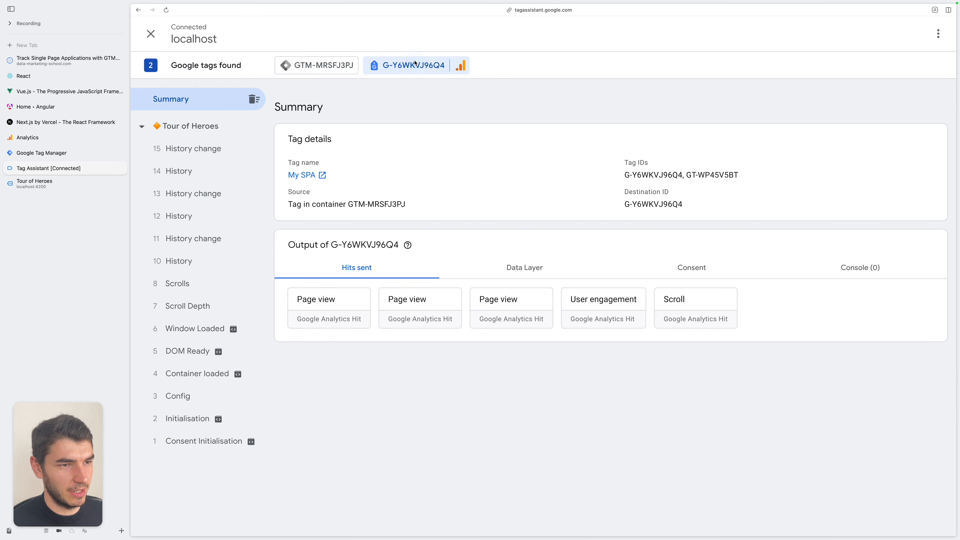
left_click(186, 193)
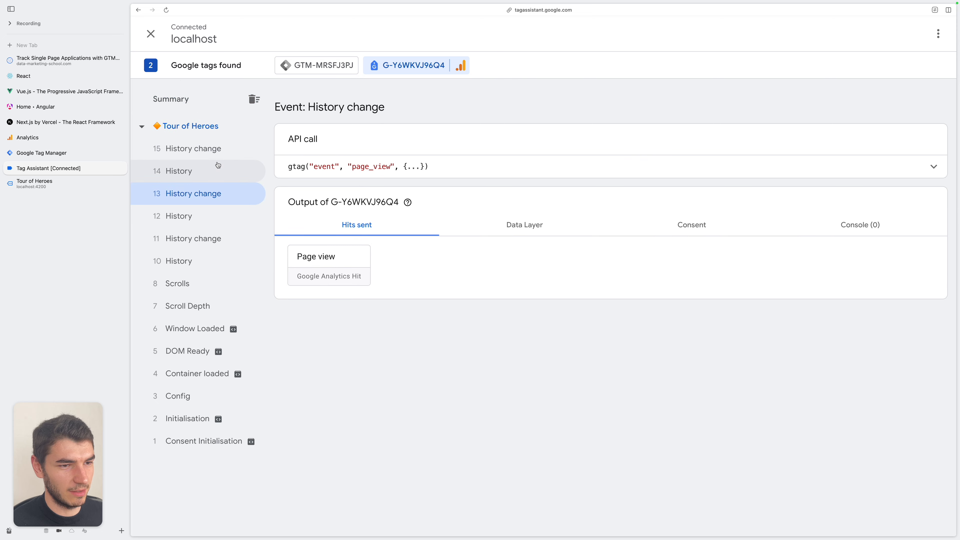
left_click(328, 261)
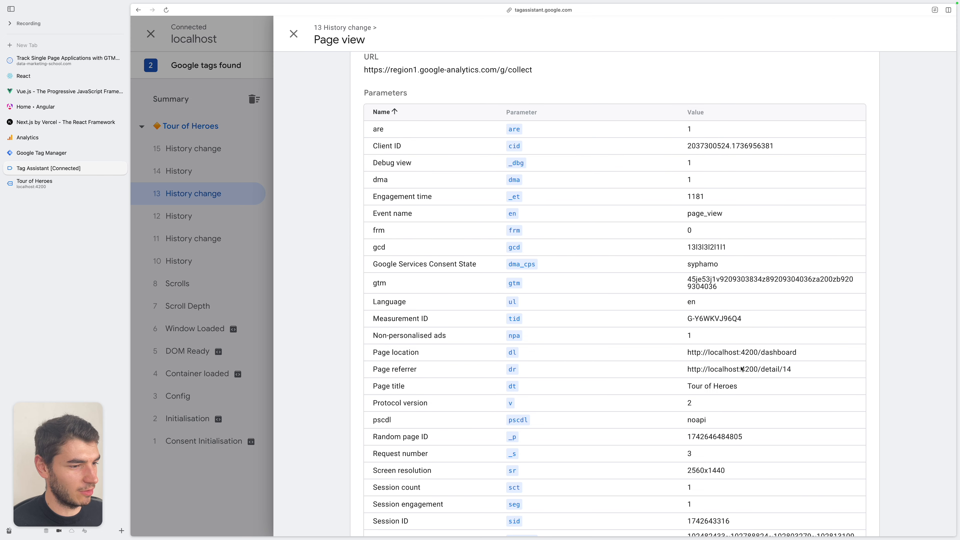
left_click(293, 34)
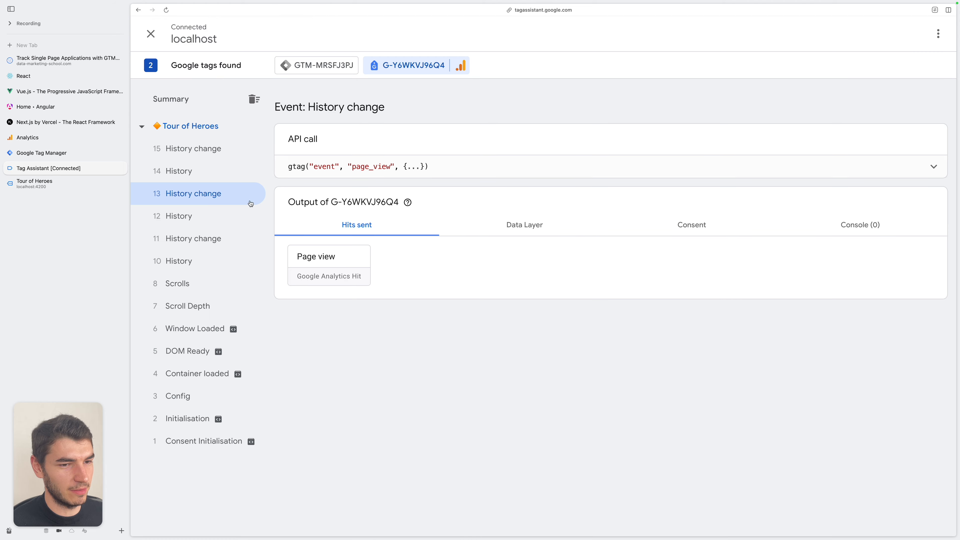
left_click(227, 216)
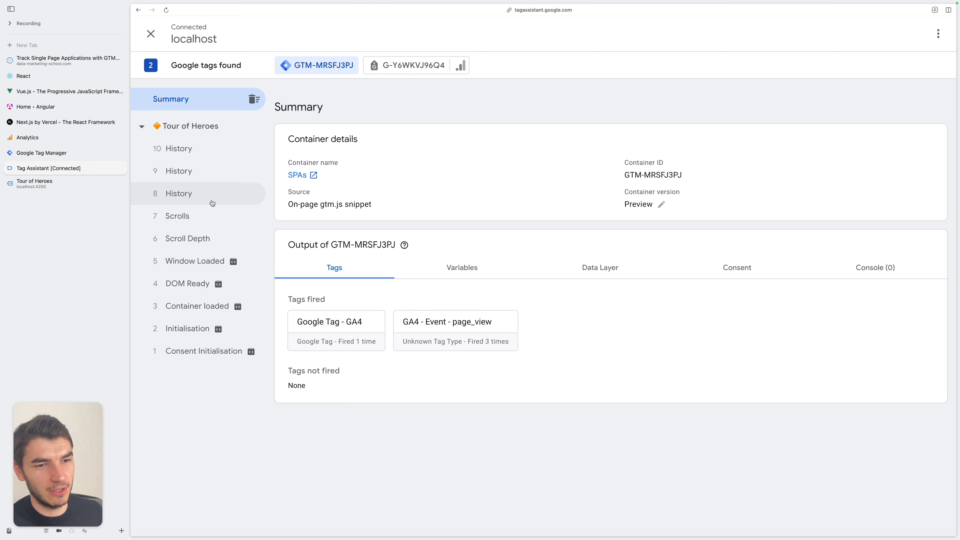
left_click(182, 192)
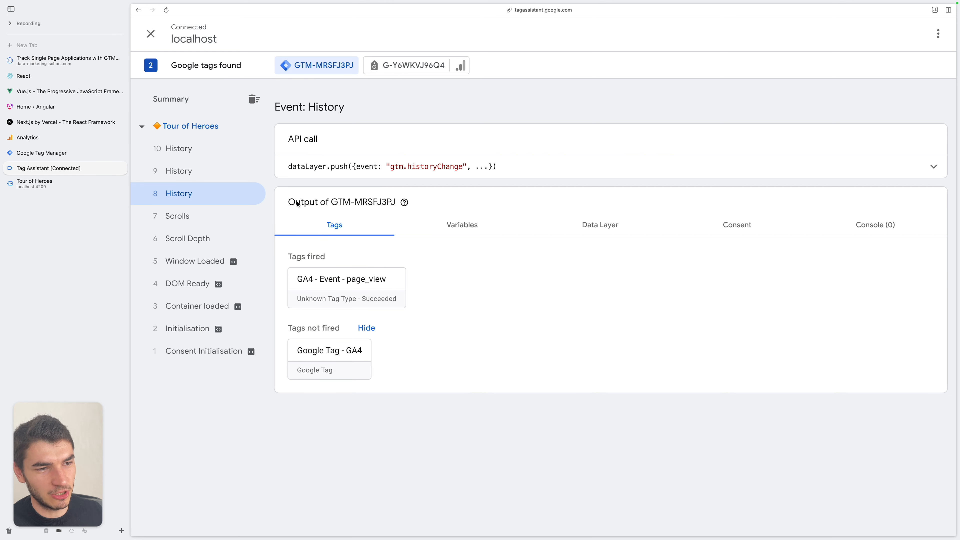
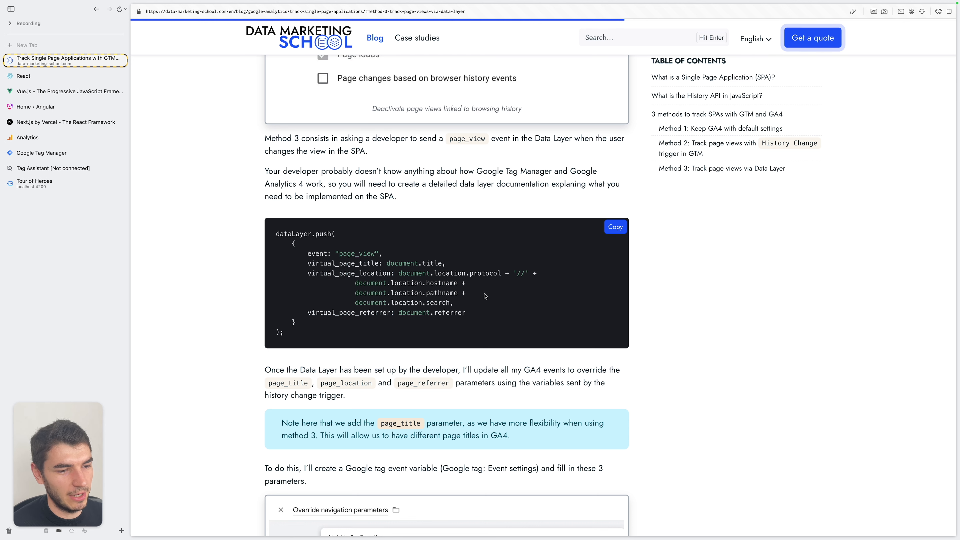
scroll(485, 296, "down", 1)
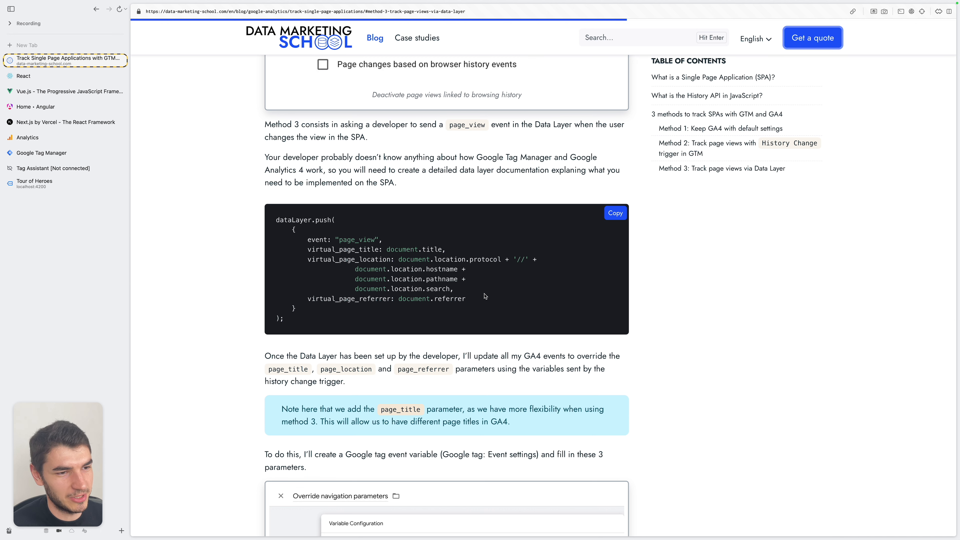
scroll(351, 247, "down", 1)
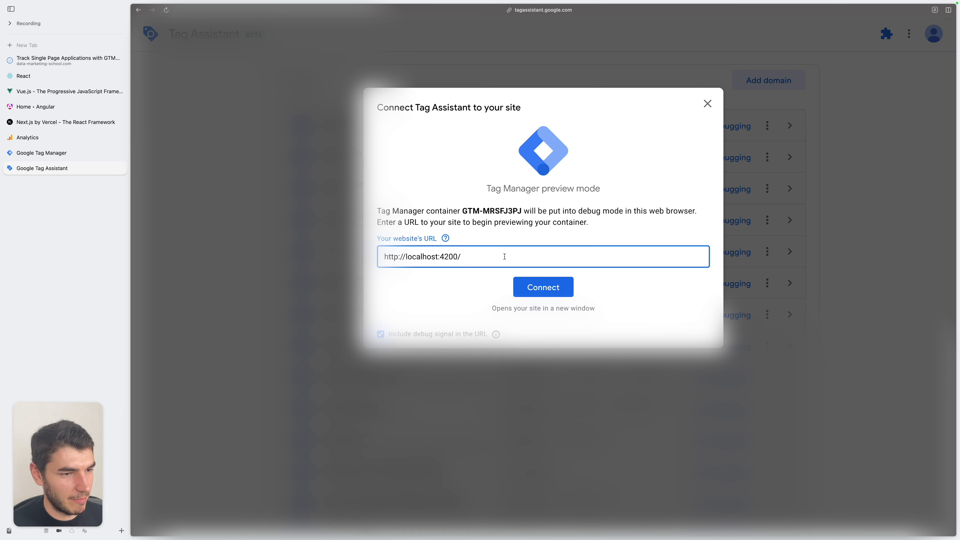
type("dashboard?utm_source")
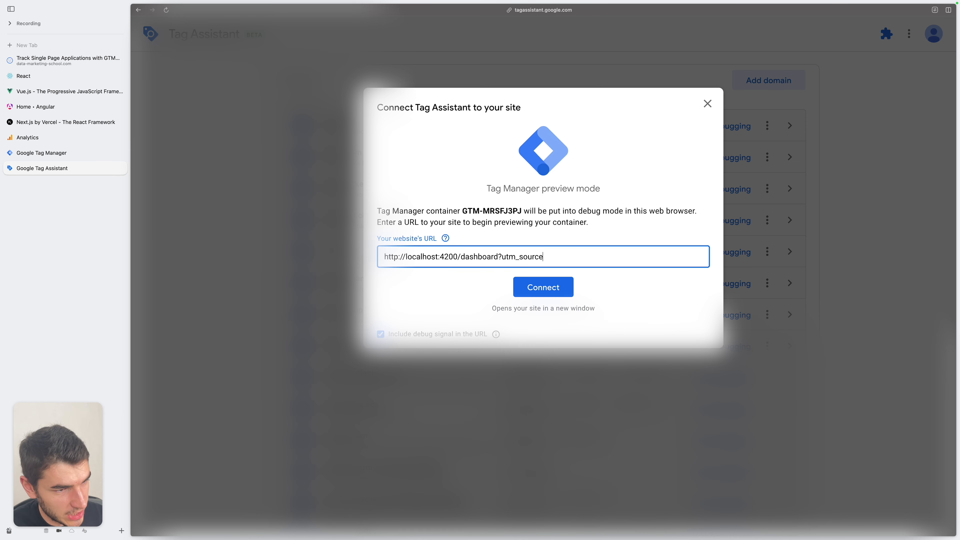
type("=summer_sale")
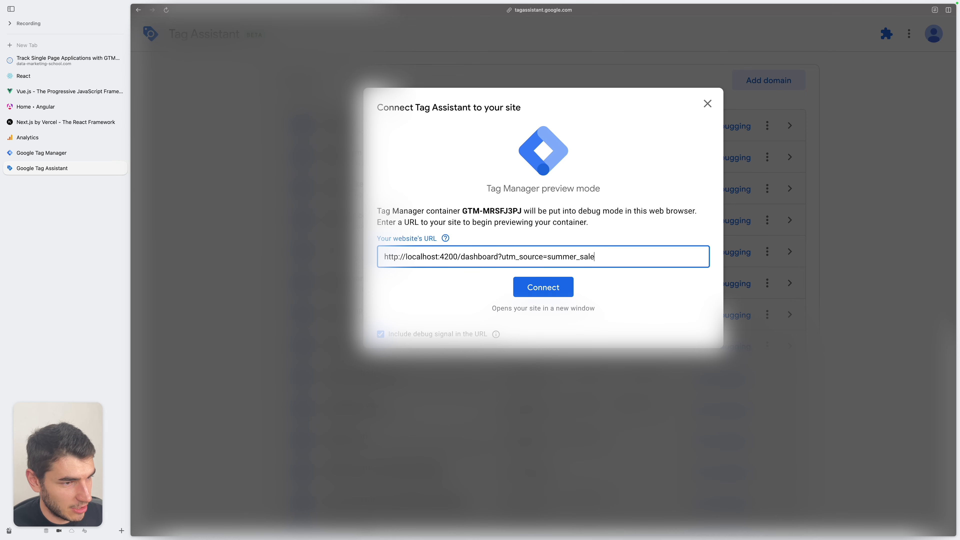
key("Return")
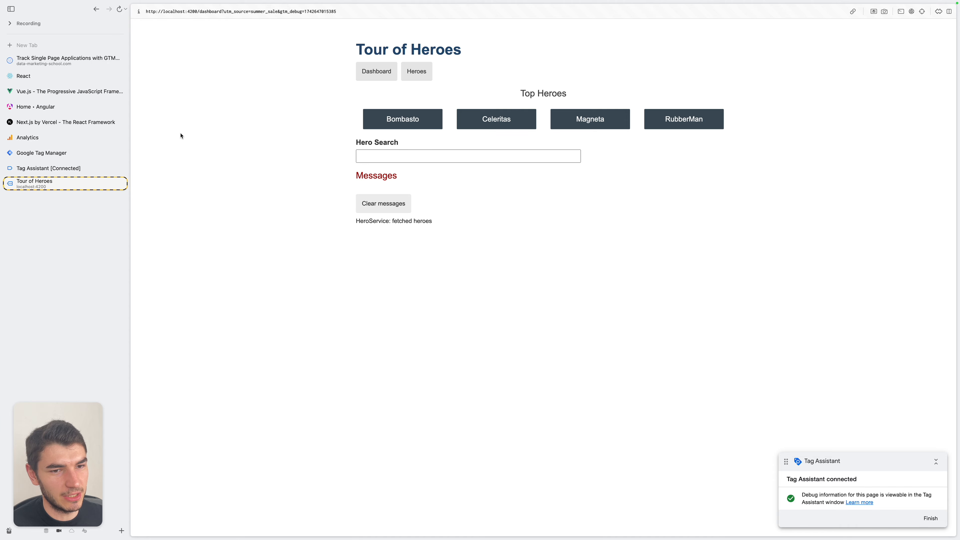
- In Tag Assistant, examine the page location sent with the first page view hit of the GA4 tag
left_click(114, 168)
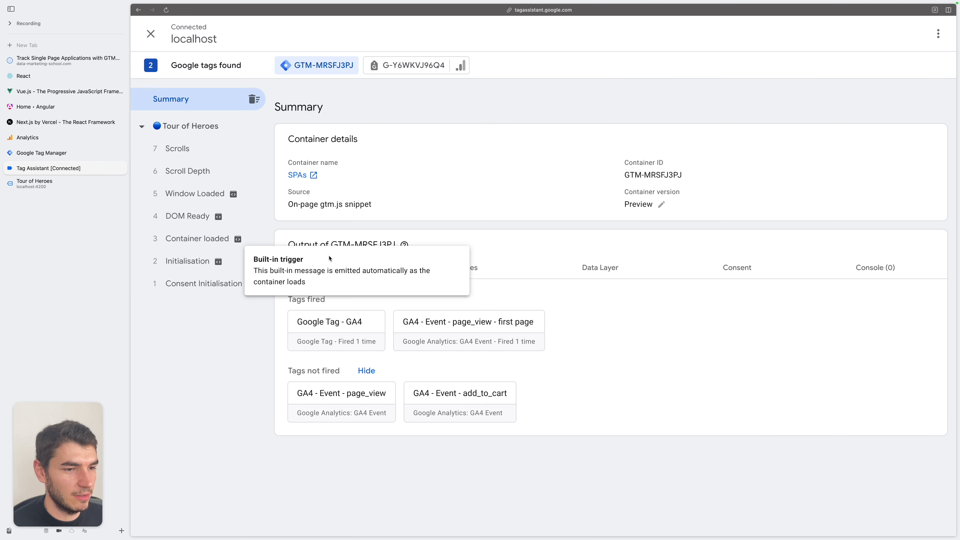
left_click(221, 247)
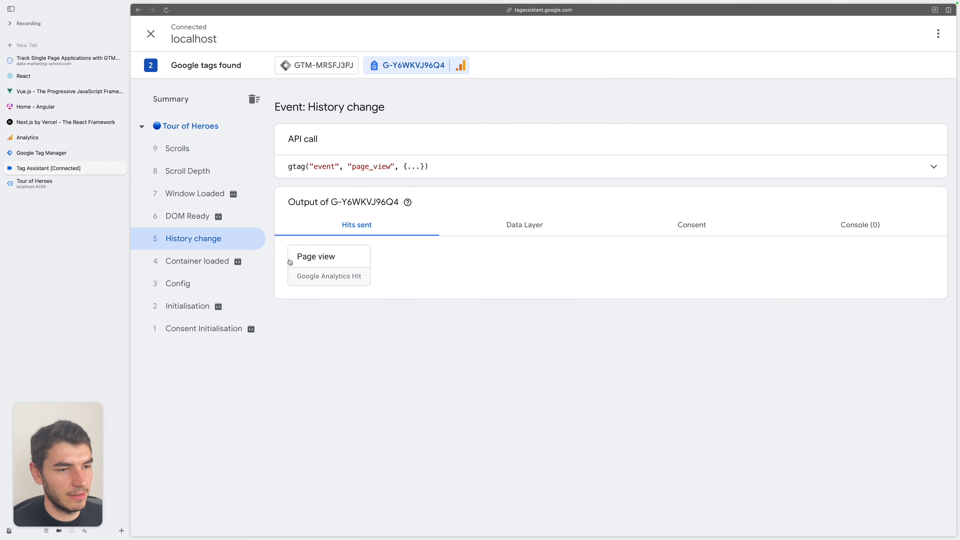
left_click(321, 270)
scroll(435, 302, "down", 5)
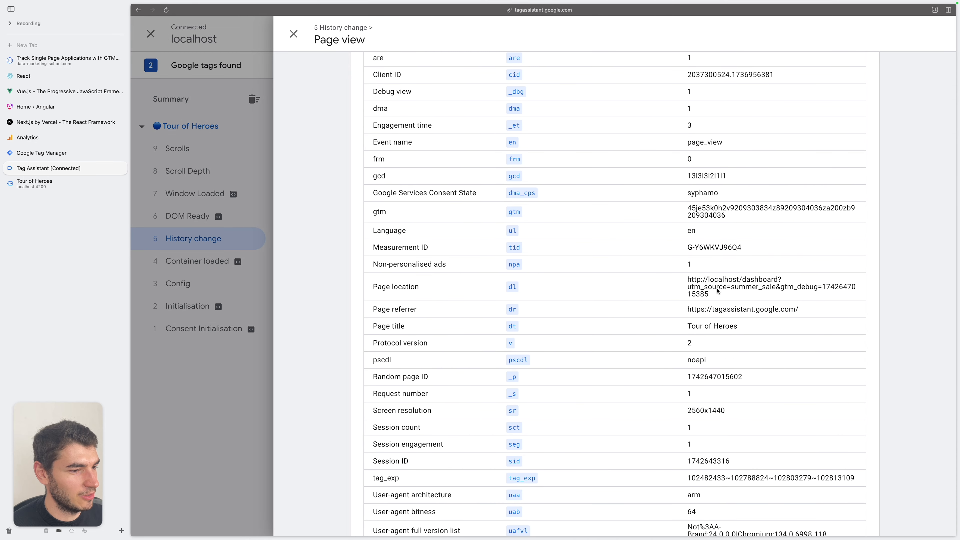
left_click(255, 263)
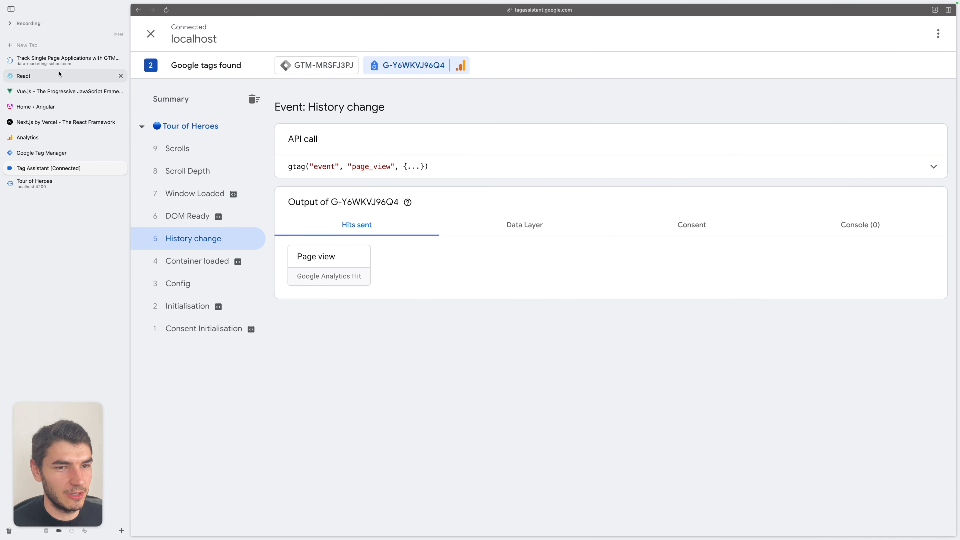
- Copy the virtual_page_location expression from the blog article's data layer code and run it in the Tour of Heroes browser console
left_click(60, 61)
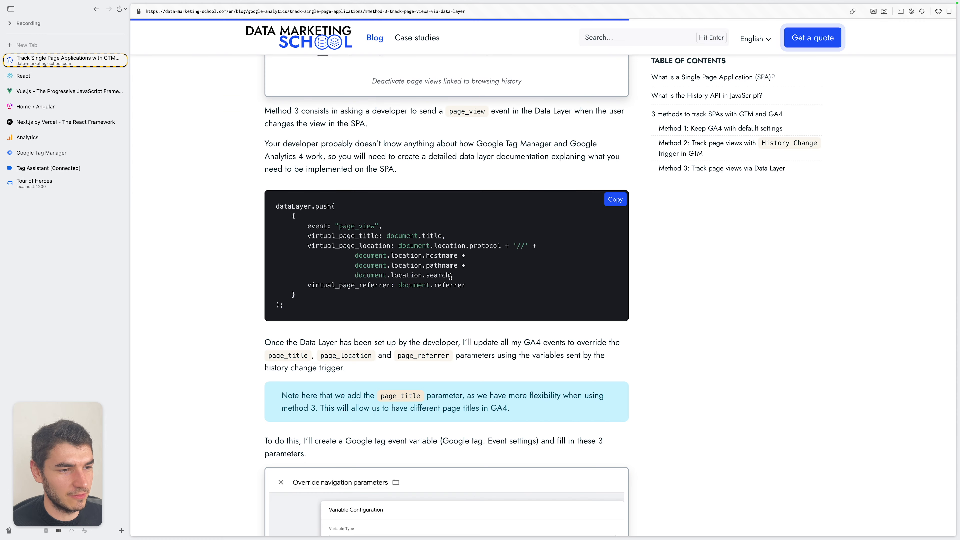
left_click_drag(451, 276, 400, 246)
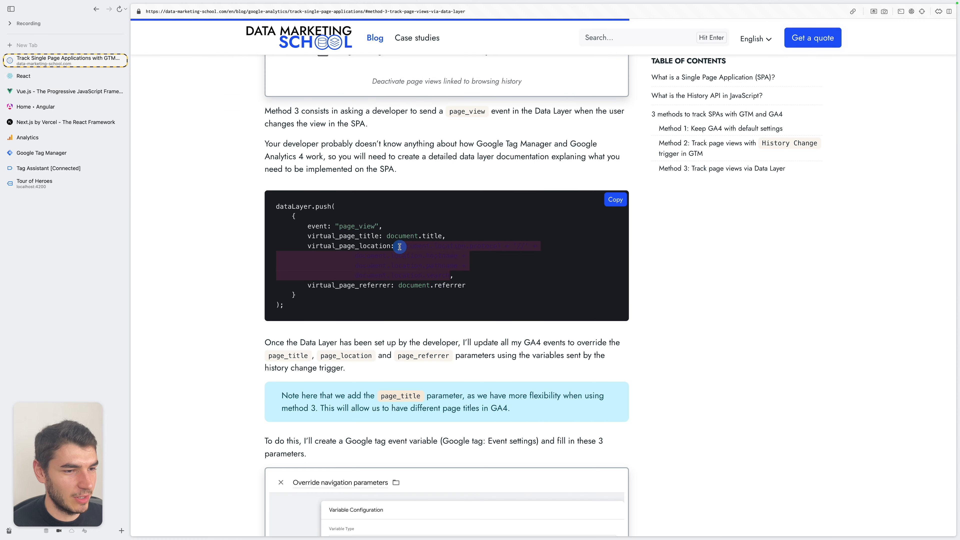
key("super+c")
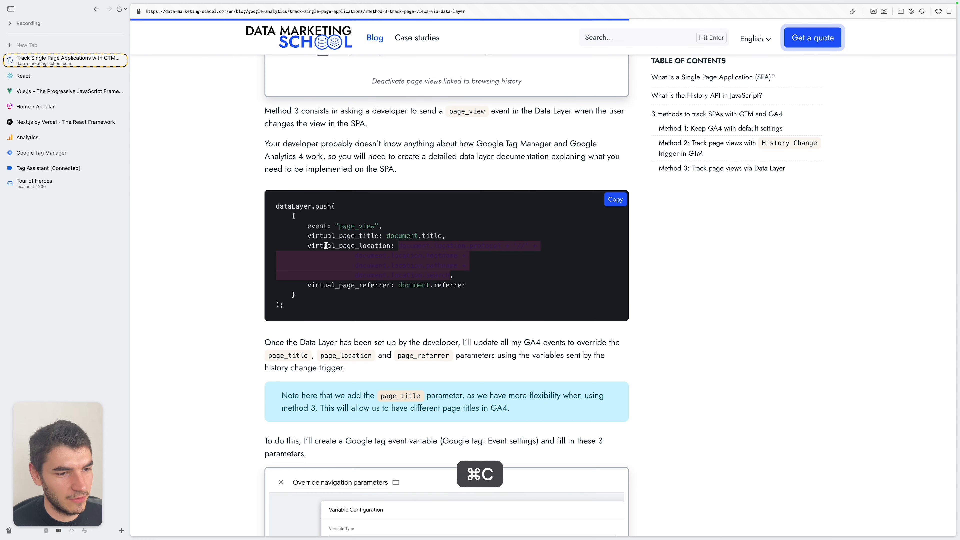
left_click(85, 178)
key("super+v")
key("Return")
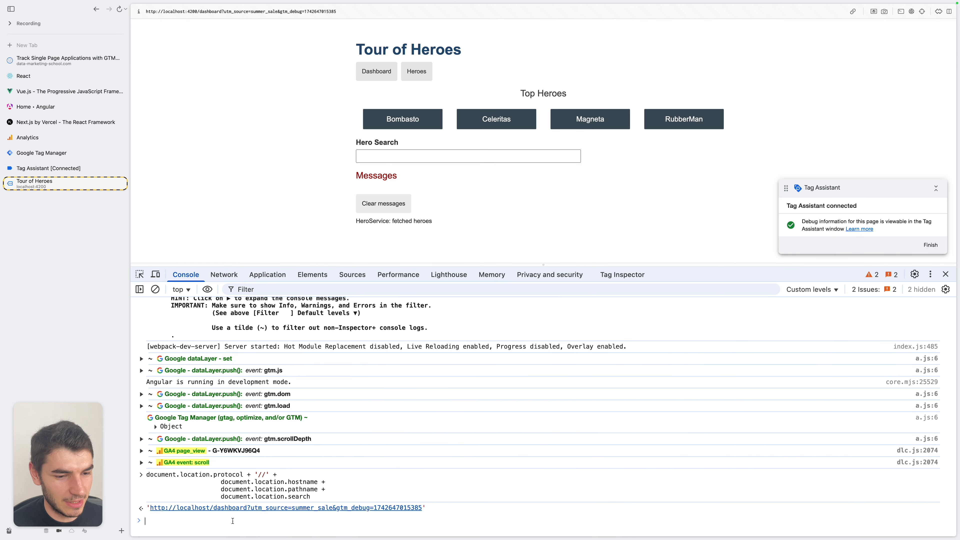
- Run the location expression again in the console without its document.location.search part
key("Up")
key("Down")
key("Down")
key("Down")
key("alt+Right")
key("alt+Right")
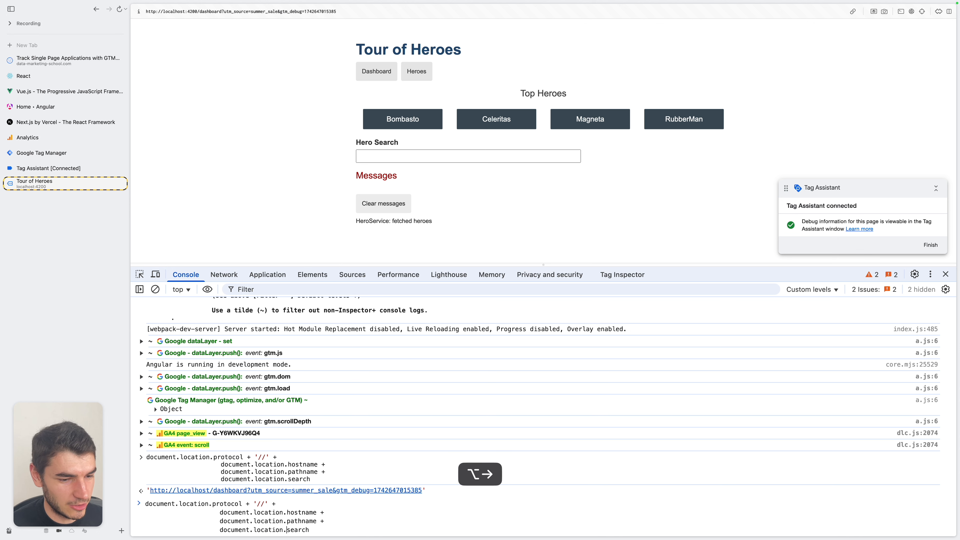
key("alt+Right")
key("alt+BackSpace")
key("alt+BackSpace")
key("alt+BackSpace")
key("alt+BackSpace")
key("Return")
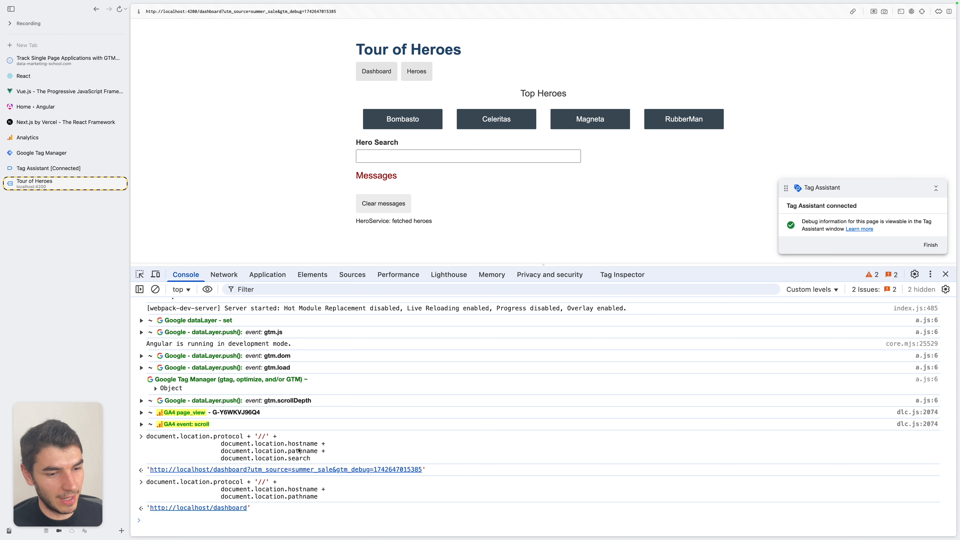
- Switch to Tag Manager and delete the tag "GA4 - Event - page_view - first page"
key("ctrl+Tab")
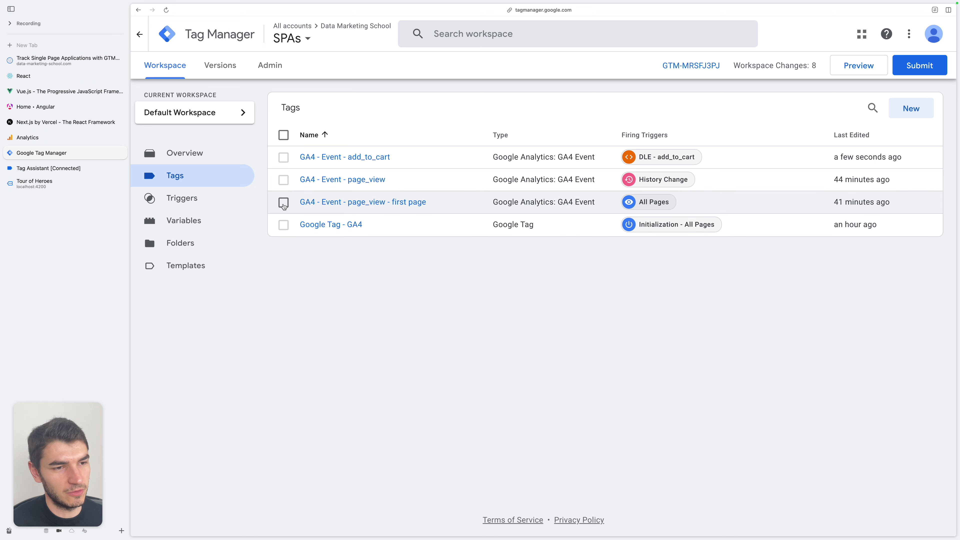
left_click(283, 203)
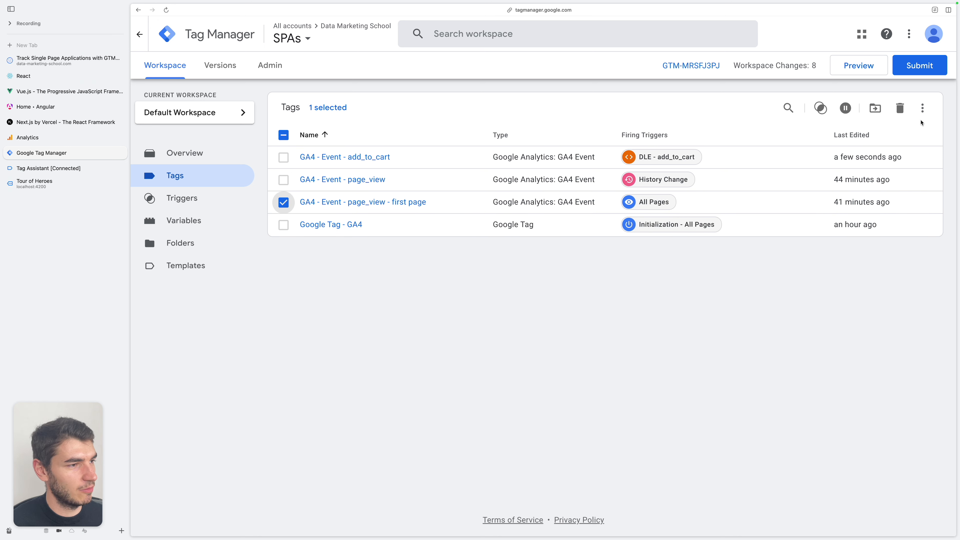
left_click(921, 107)
- Replace the History Change trigger of the "GA4 - Event - page_view" tag with a new Custom Event trigger
left_click(358, 180)
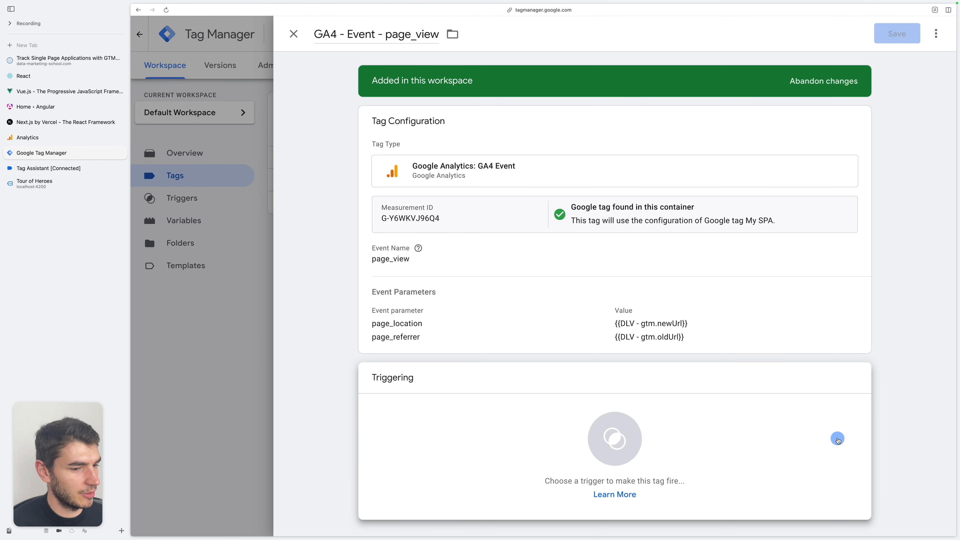
left_click(731, 438)
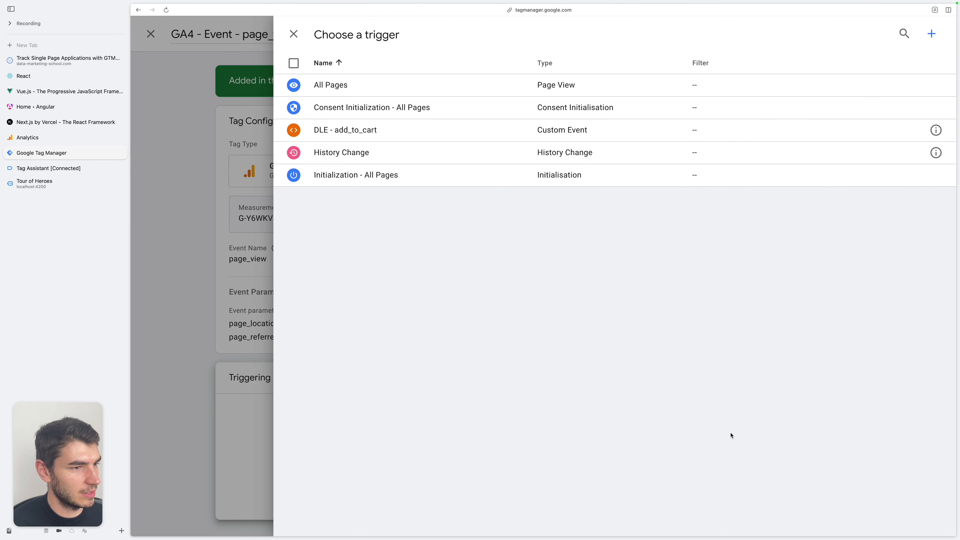
left_click(930, 31)
left_click(741, 139)
scroll(758, 321, "down", 5)
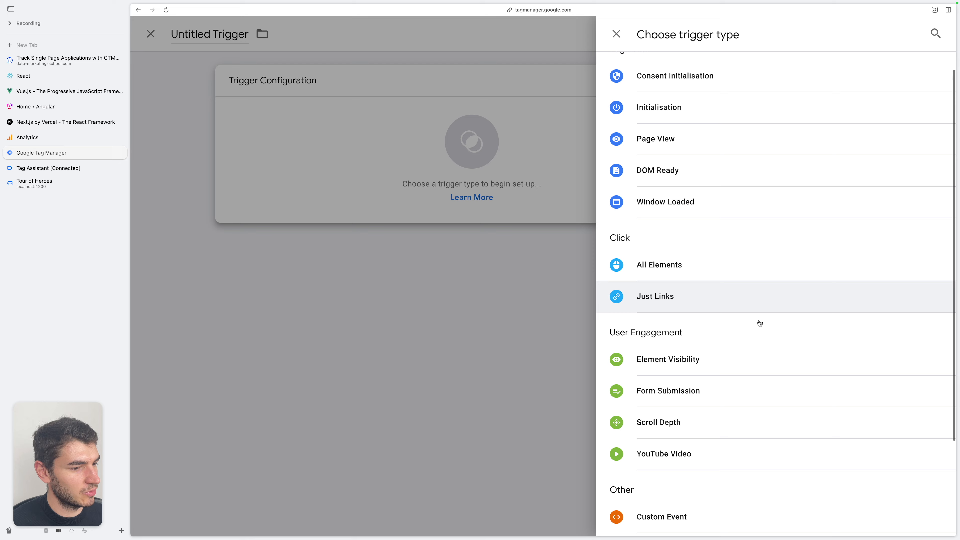
left_click(739, 404)
- Set the trigger's event name to page_view, name the trigger "DLE - page_view" and save it
left_click(435, 195)
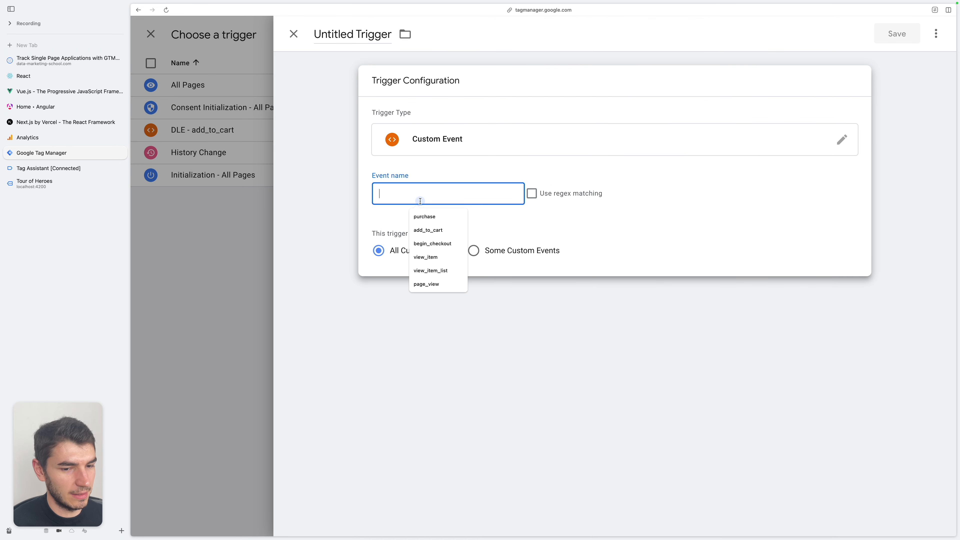
left_click(437, 284)
left_click(352, 34)
key("super+v")
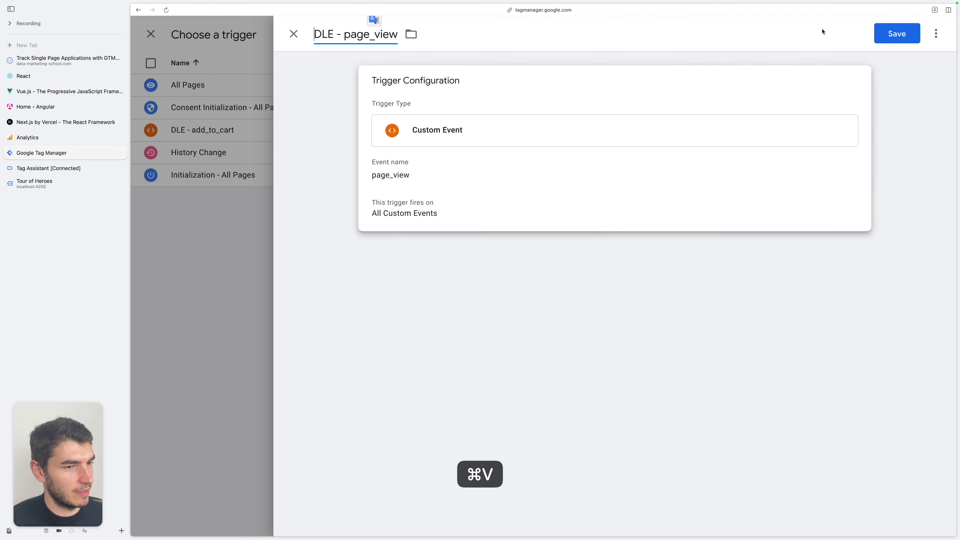
left_click(884, 34)
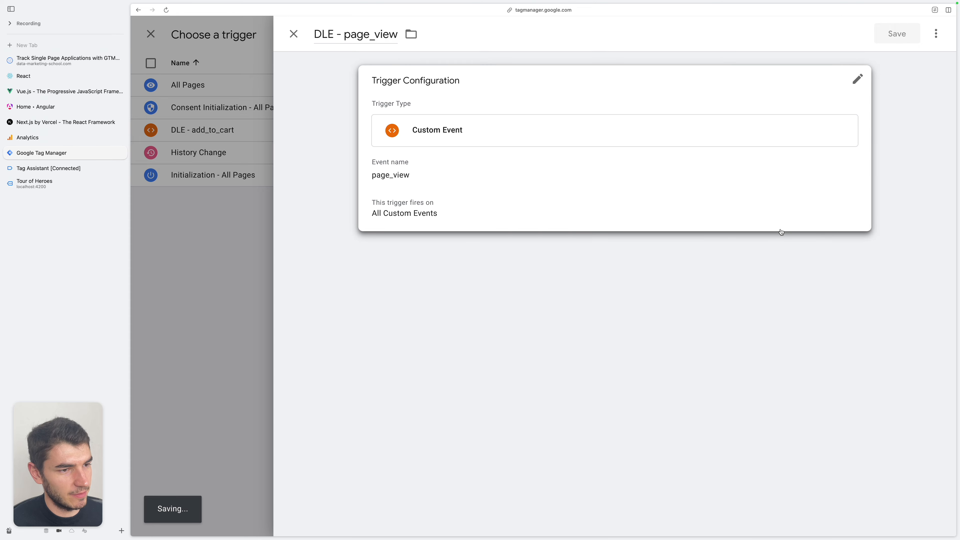
scroll(658, 388, "down", 1)
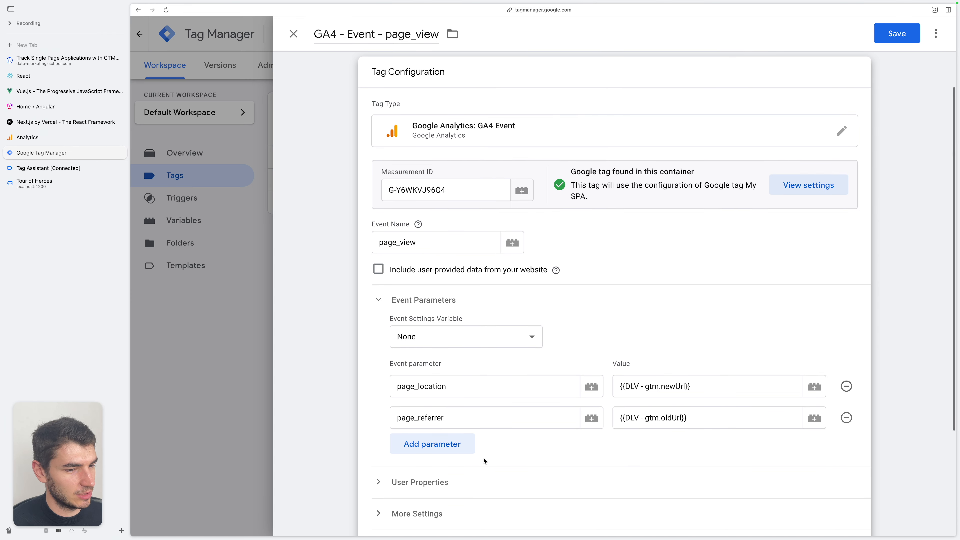
- Add a page_title event parameter to the page_view tag and clear the values of page_location and page_referrer
left_click(449, 443)
type("page")
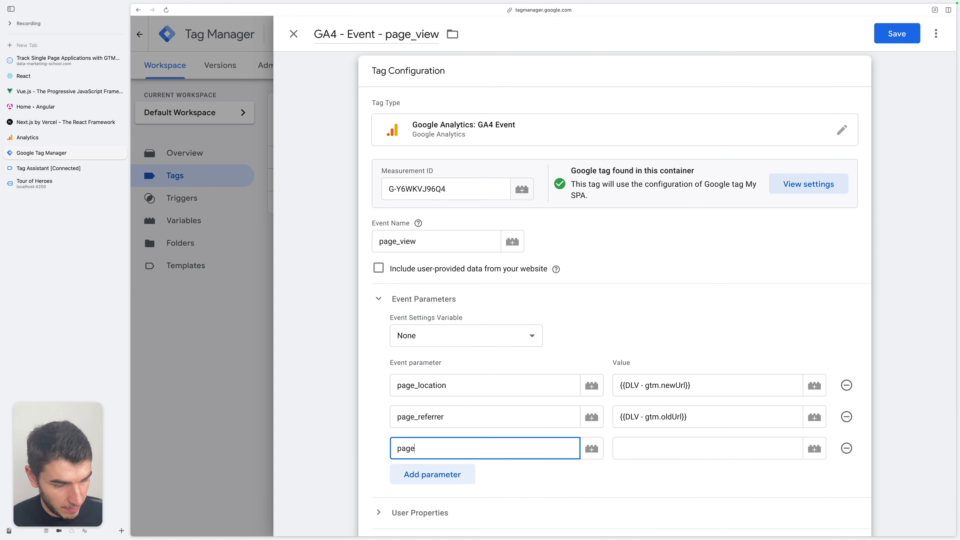
type("_title")
left_click(722, 386)
key("alt+BackSpace")
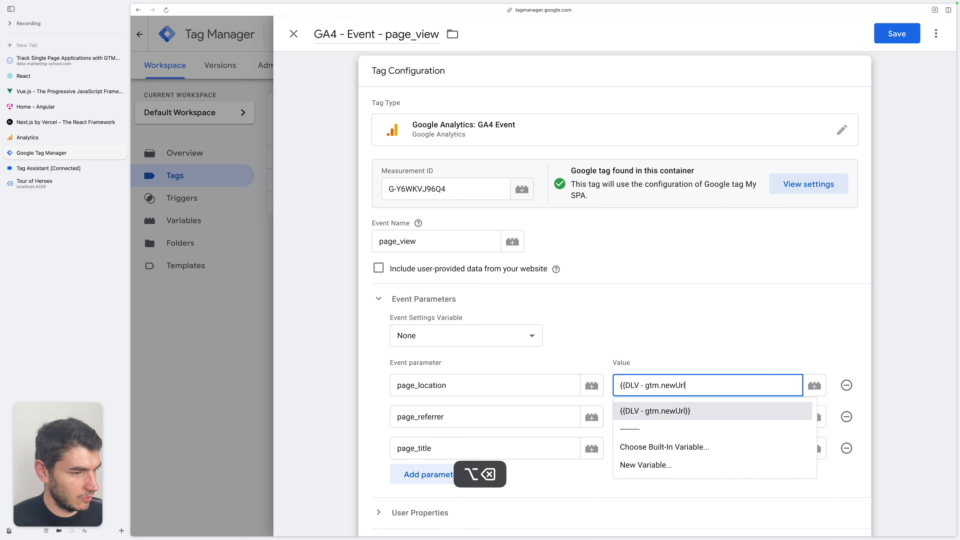
key("alt+BackSpace")
key("super+BackSpace")
left_click(771, 411)
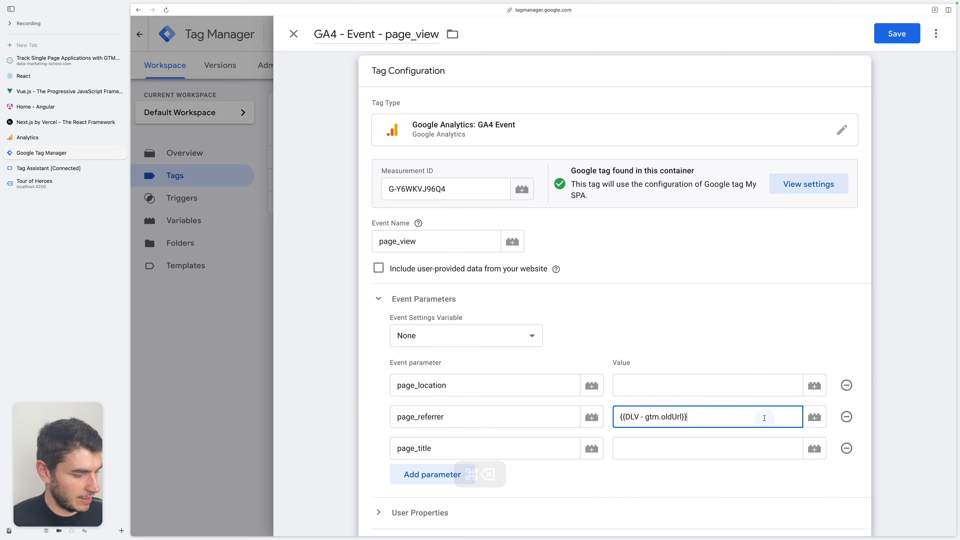
key("super+BackSpace")
- Create the Data Layer Variable "DLV - virtual_page_location" for the key virtual_page_location and use it as the page_location value
left_click(815, 386)
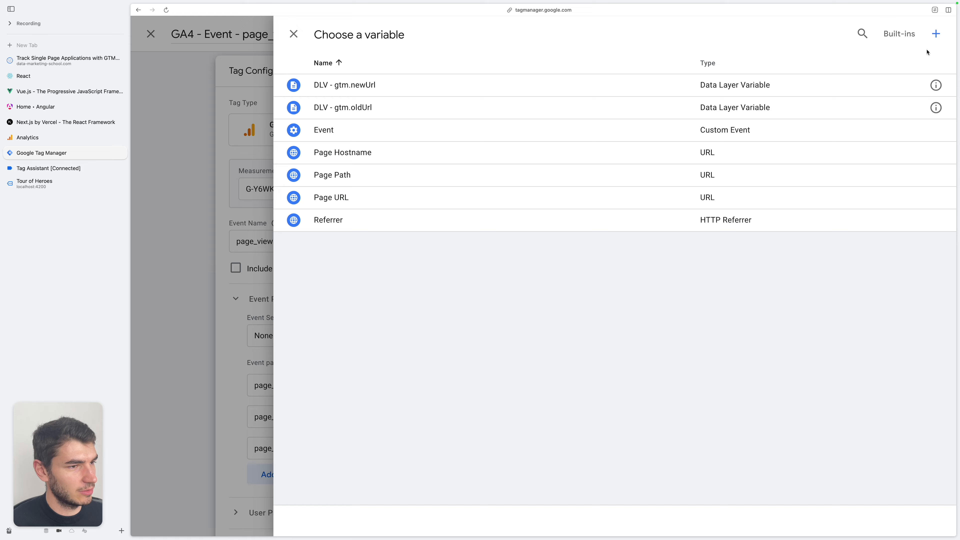
left_click(936, 35)
left_click(744, 300)
left_click(411, 192)
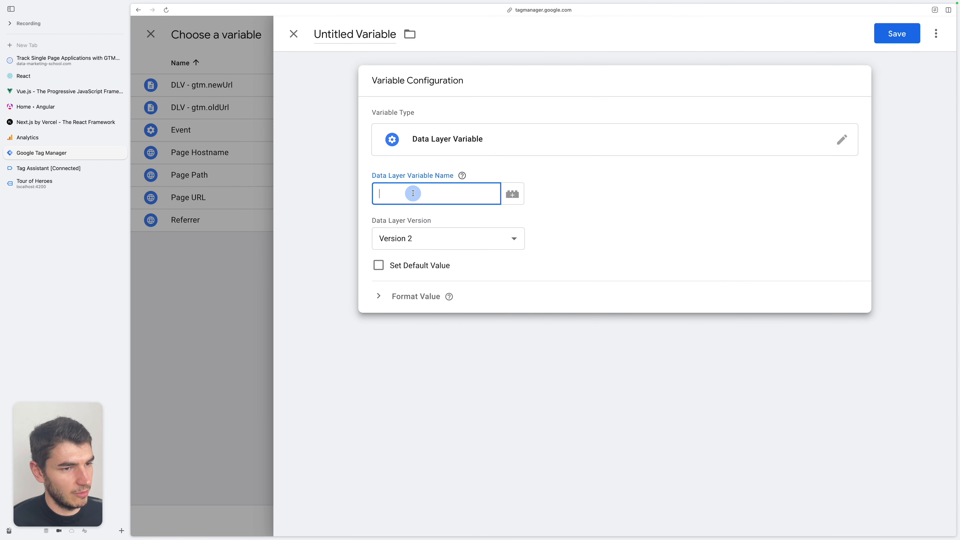
type("virtual_page_locat")
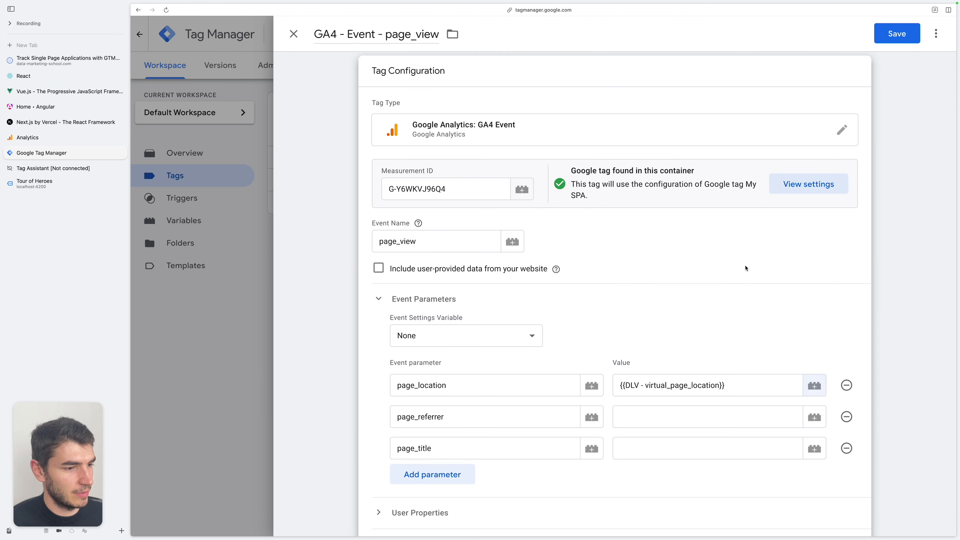
- Assign new variables "DLV - virtual_page_referrer" to page_referrer and "DLV - virtual_page_title" to page_title, and save the tag
left_click(813, 418)
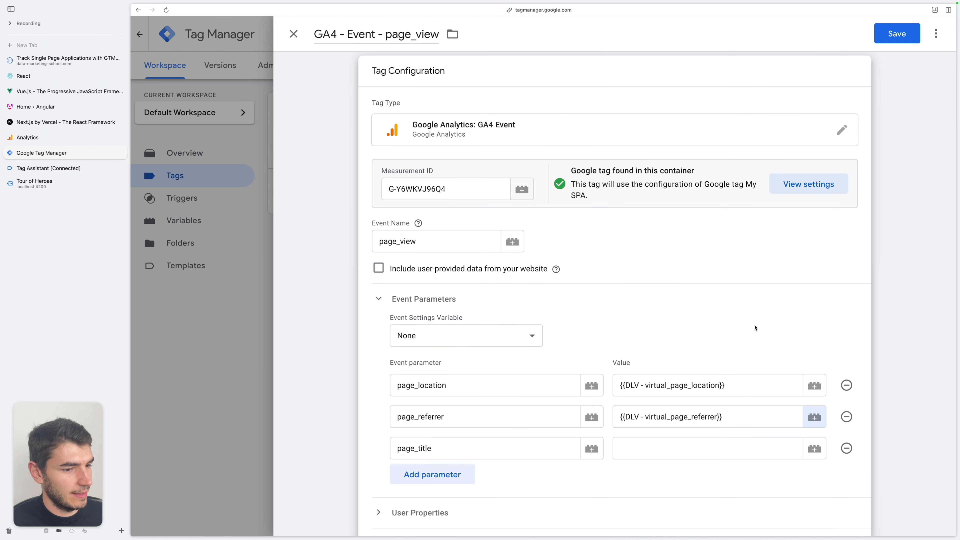
left_click(814, 448)
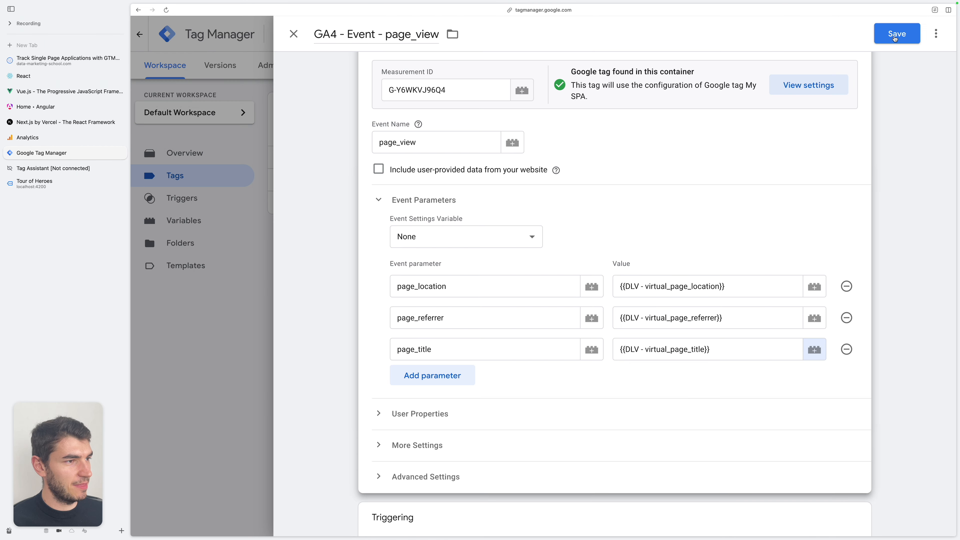
left_click(888, 39)
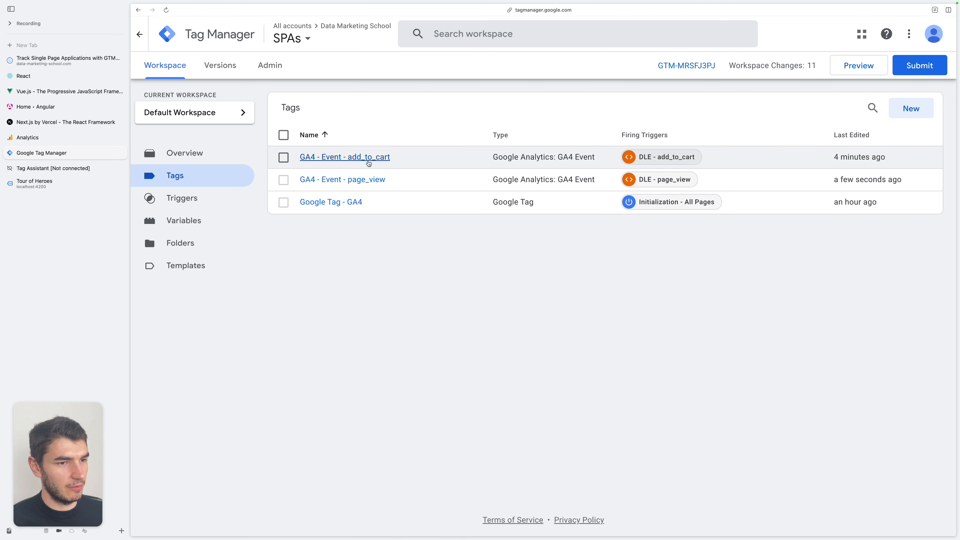
- Edit the tag "GA4 - Event - add_to_cart" and set its page_location value to {{DLV - virtual_page_location}}
left_click(368, 161)
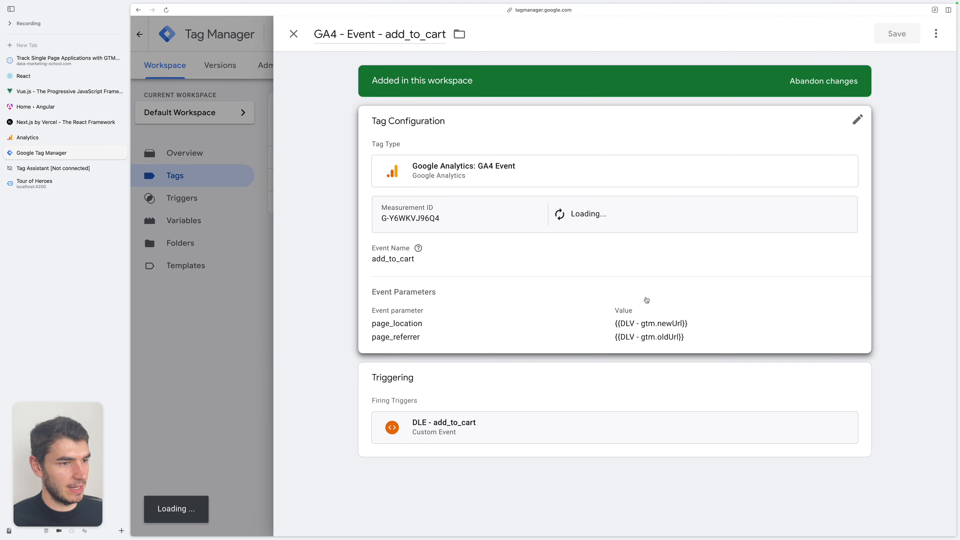
left_click(648, 301)
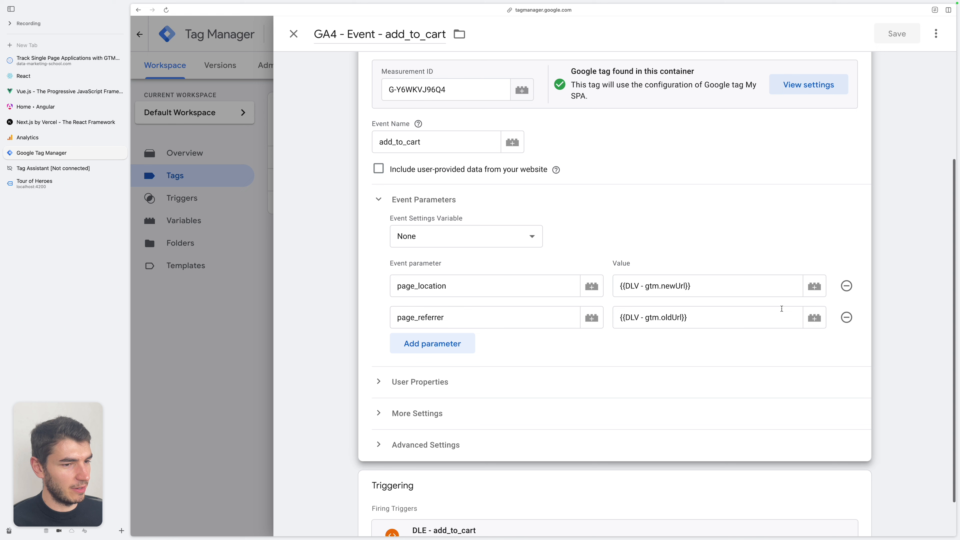
left_click(760, 288)
key("super+BackSpace")
type("{{")
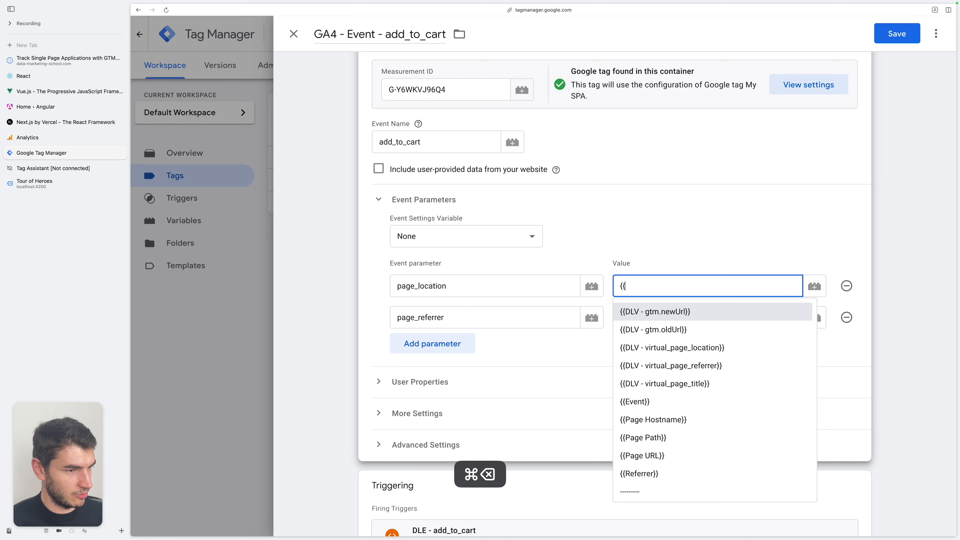
left_click(672, 347)
- Set the add_to_cart tag's page_referrer value to {{DLV - virtual_page_referrer}}
left_click(688, 311)
key("alt+BackSpace")
key("alt+BackSpace")
key("alt+BackSpace")
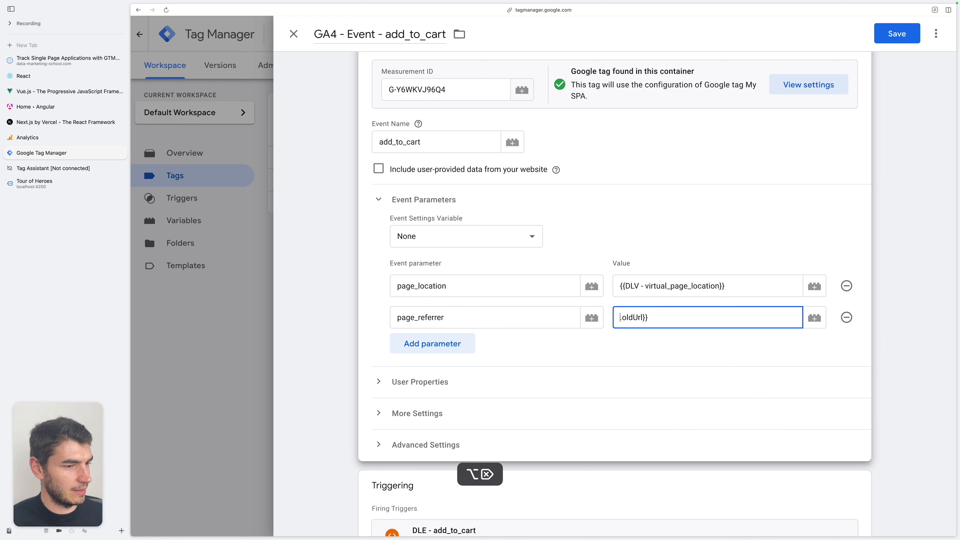
key("Down")
key("Down")
key("Return")
- Add a page_title parameter with the value {{DLV - virtual_page_title}} to the add_to_cart tag and save the tag
left_click(460, 348)
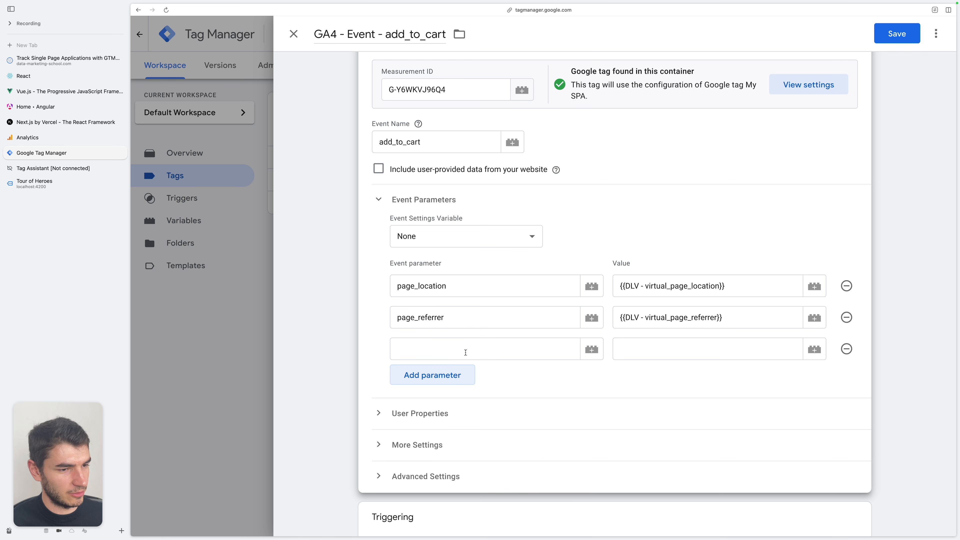
type("page_titel")
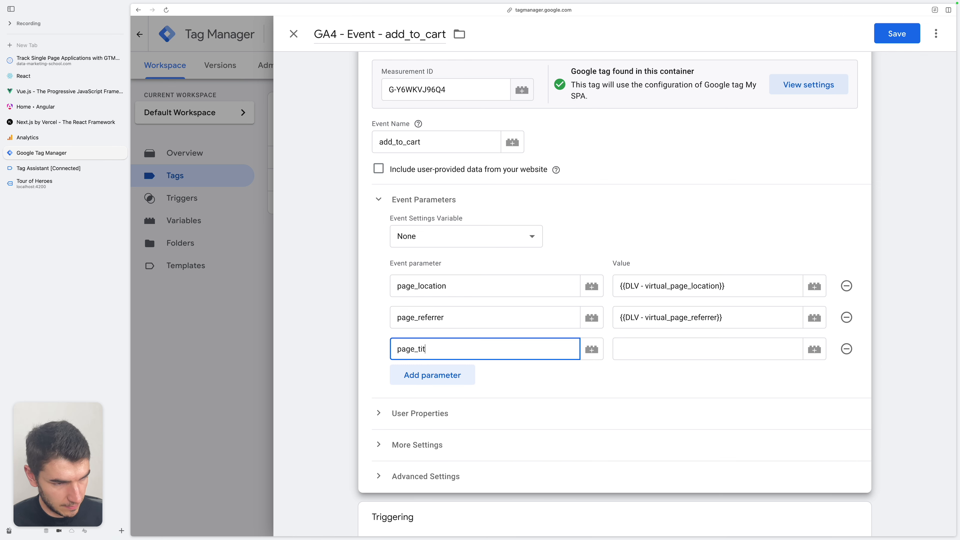
key("BackSpace")
key("BackSpace")
type("le")
key("Tab")
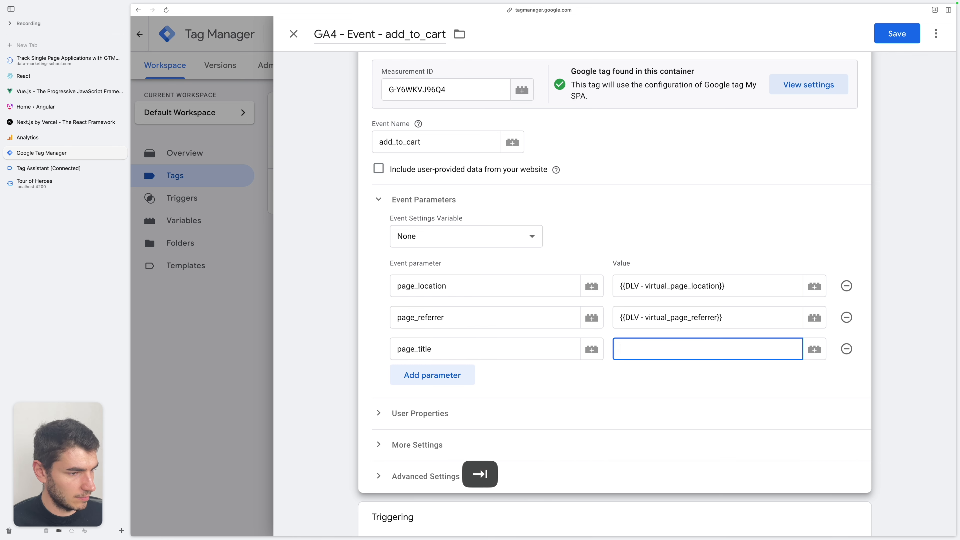
type("{{")
key("Down")
key("Down")
key("Down")
key("Down")
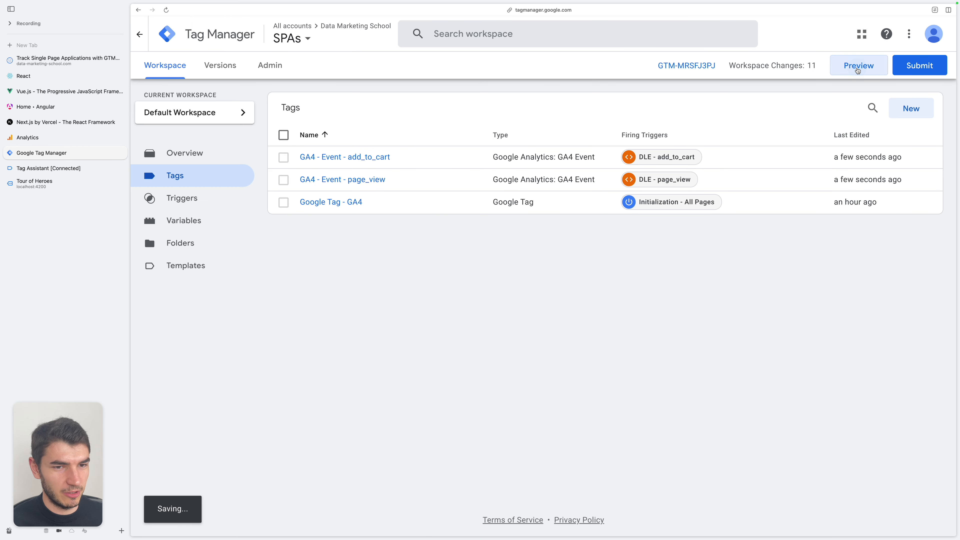
- Start a preview session of the container, connect Tag Assistant to localhost and switch to the Tour of Heroes page
left_click(858, 67)
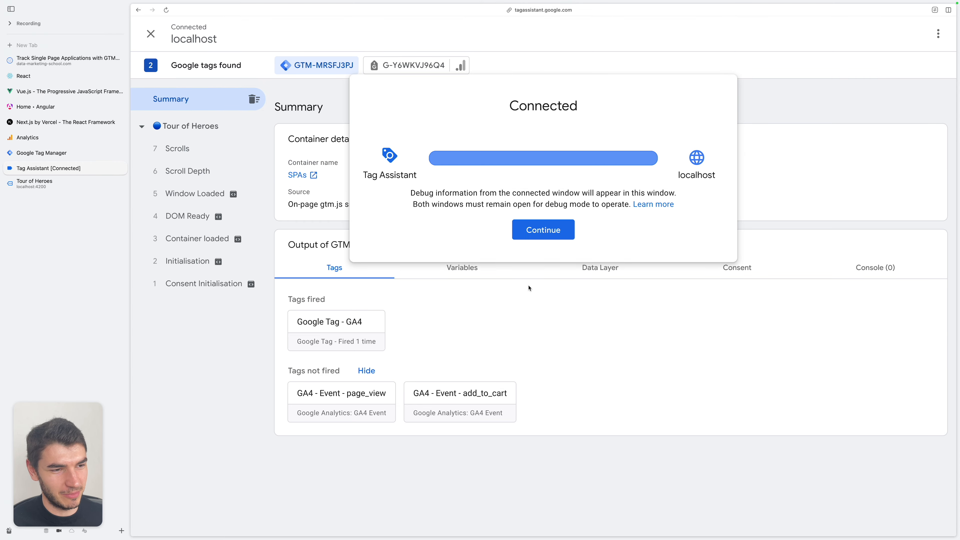
left_click(536, 232)
left_click(68, 183)
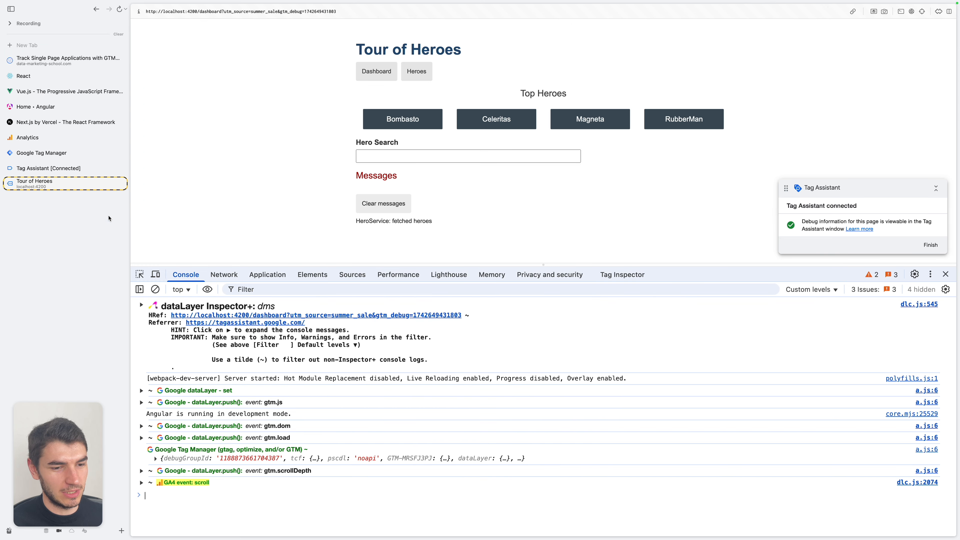
- Run a dataLayer.push in the console with event "page_view" and virtual_page_title, virtual_page_location and virtual_page_referrer read from the document
left_click(77, 66)
left_click(607, 205)
left_click(68, 184)
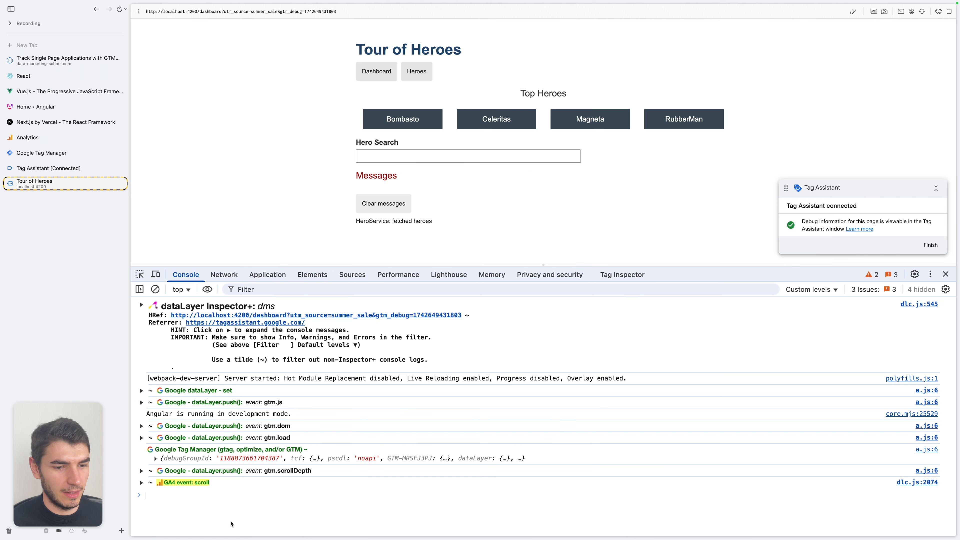
left_click(231, 522)
type("dataLayer.push(     {         event: \"page_view\",         virtual_page_title: document.title,         virtual_page_location: document.location.protocol + '//' +                     document.location.hostname +                     document.location.pathname +                     document.location.search,         virtual_page_referrer: document.referrer     } );")
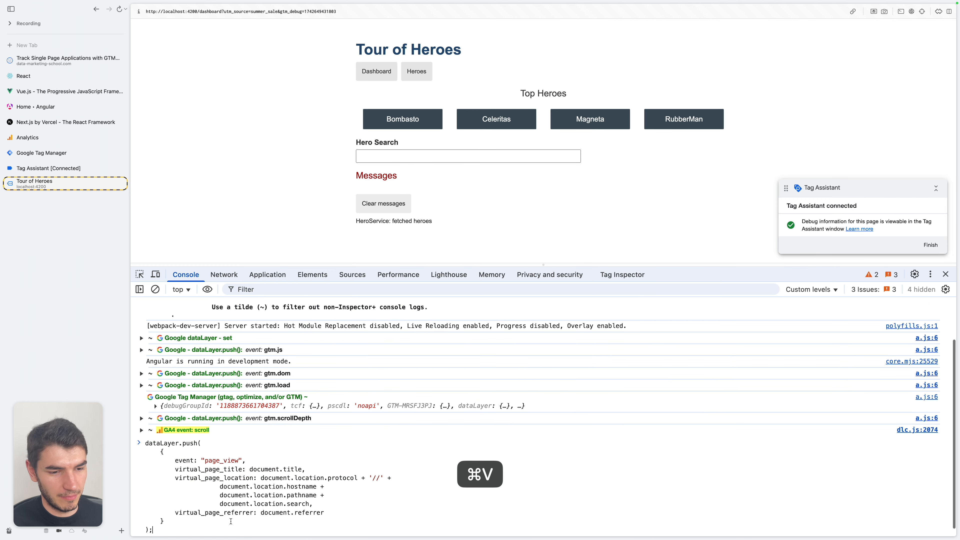
key("Return")
- Switch to Tag Assistant and examine the page_view event's API call and the parameters of its GA4 page view hit
left_click(49, 168)
left_click(209, 151)
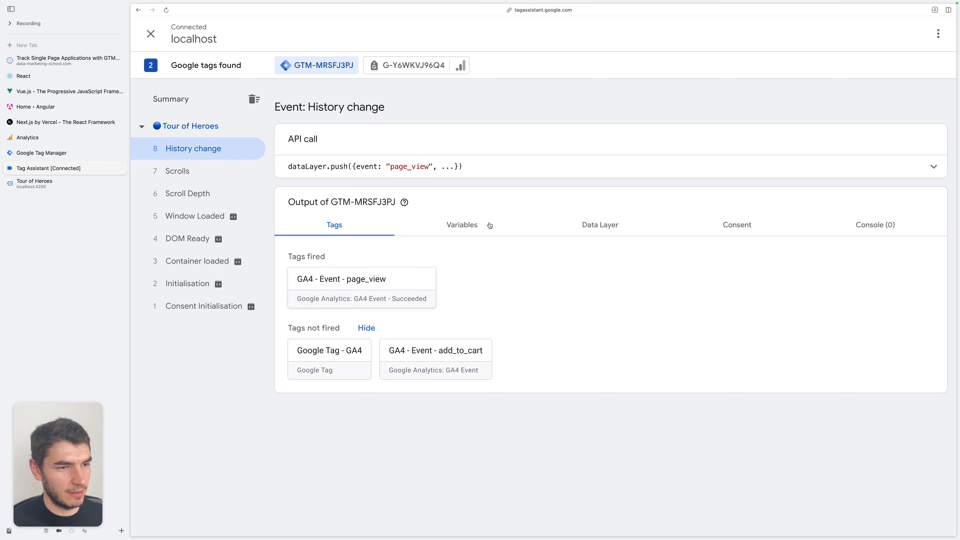
left_click(873, 159)
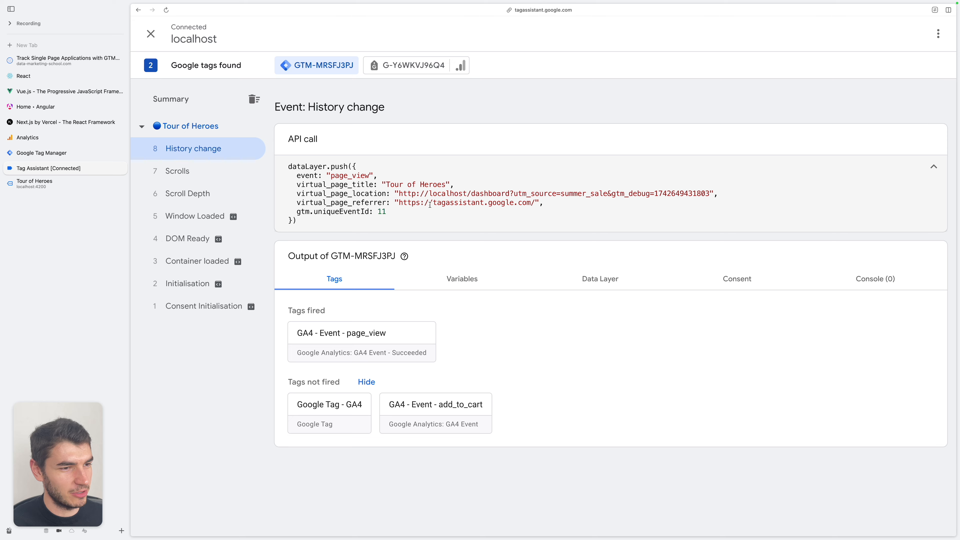
double_click(542, 193)
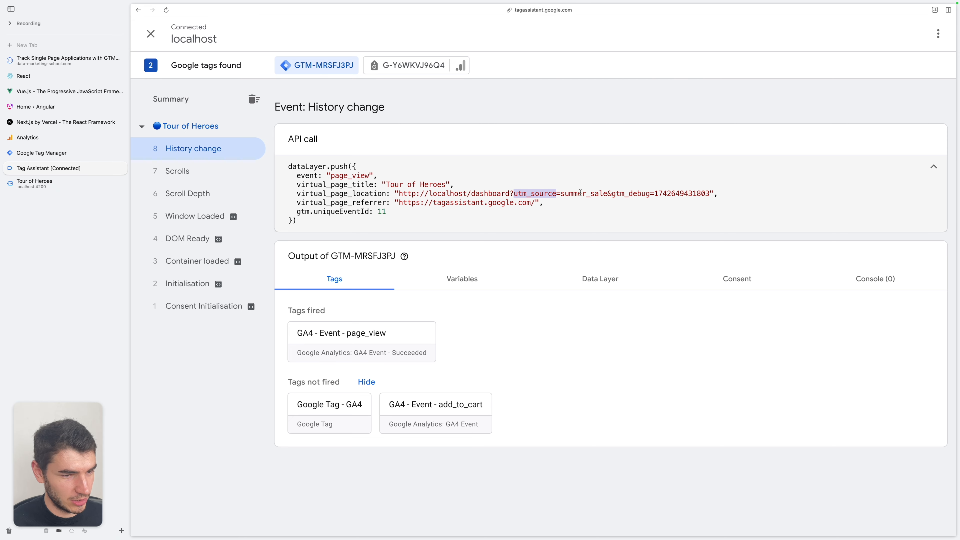
left_click(327, 260)
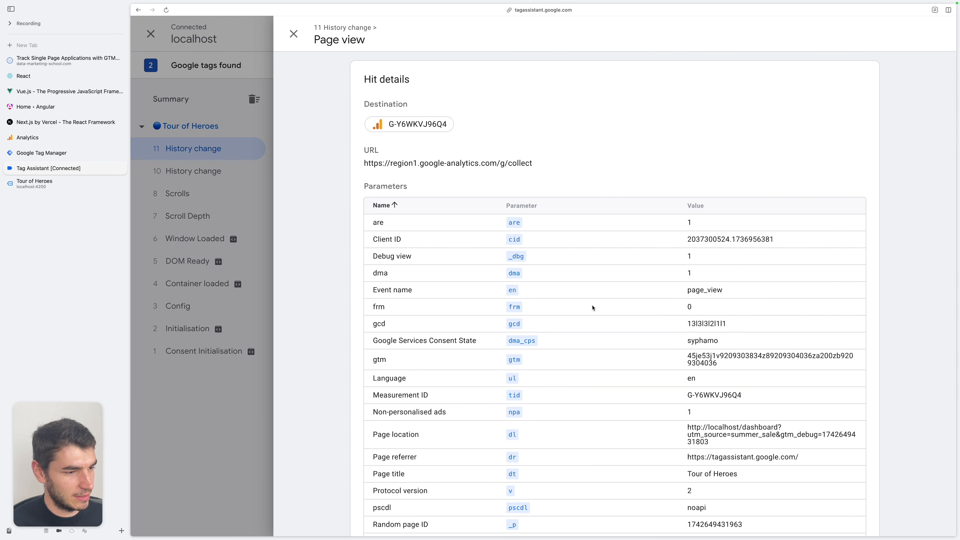
scroll(593, 308, "down", 1)
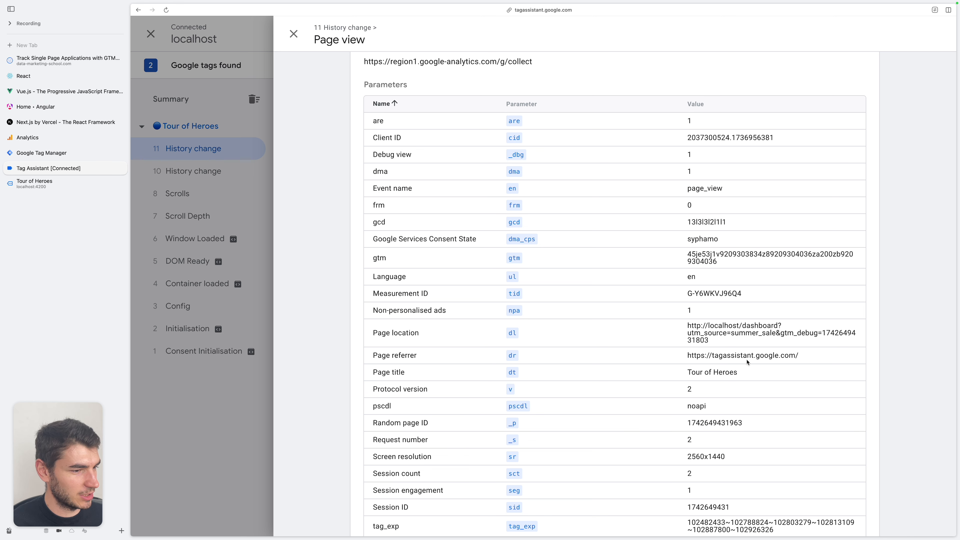
- Review the virtual_page_location code of the page_view push in the Tour of Heroes console and return to Tag Manager
key("ctrl+Tab")
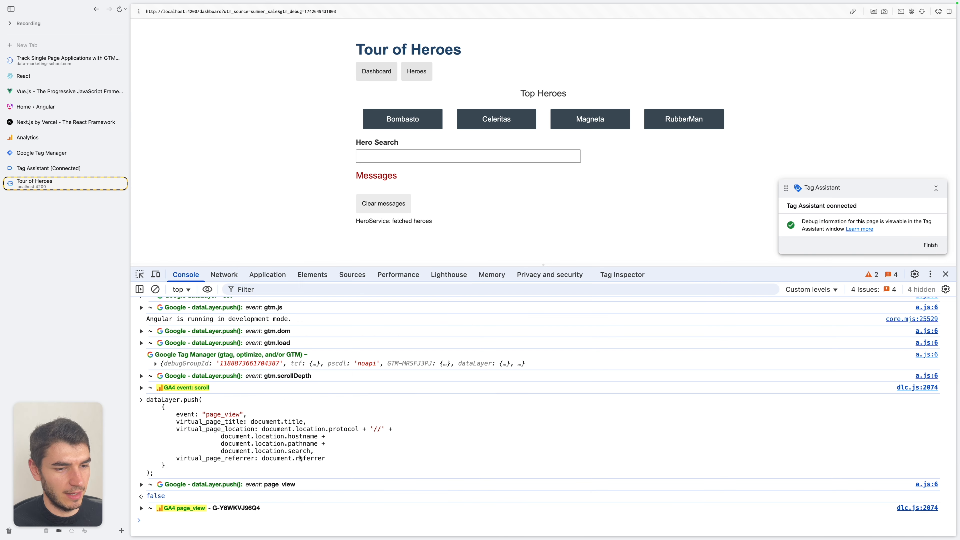
left_click_drag(315, 452, 274, 432)
left_click(310, 455)
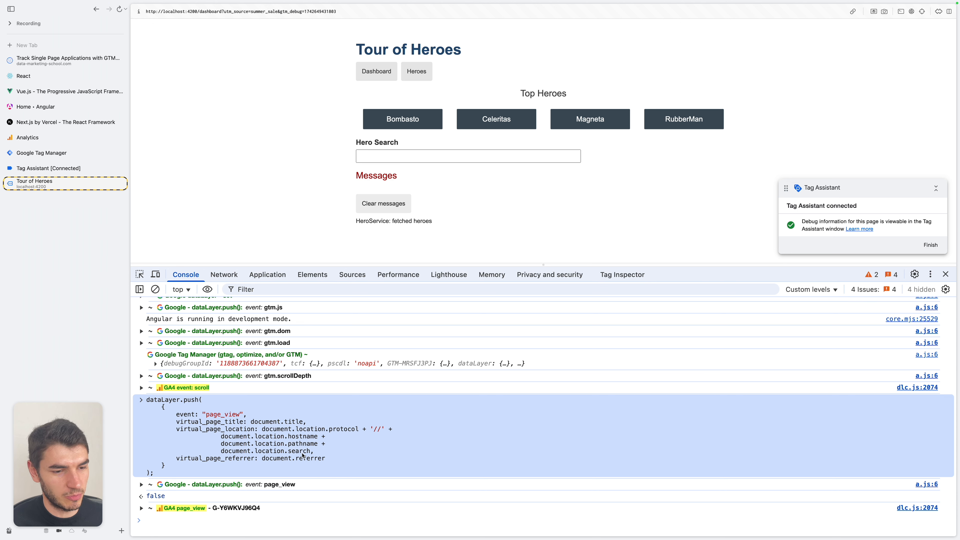
key("ctrl+Tab")
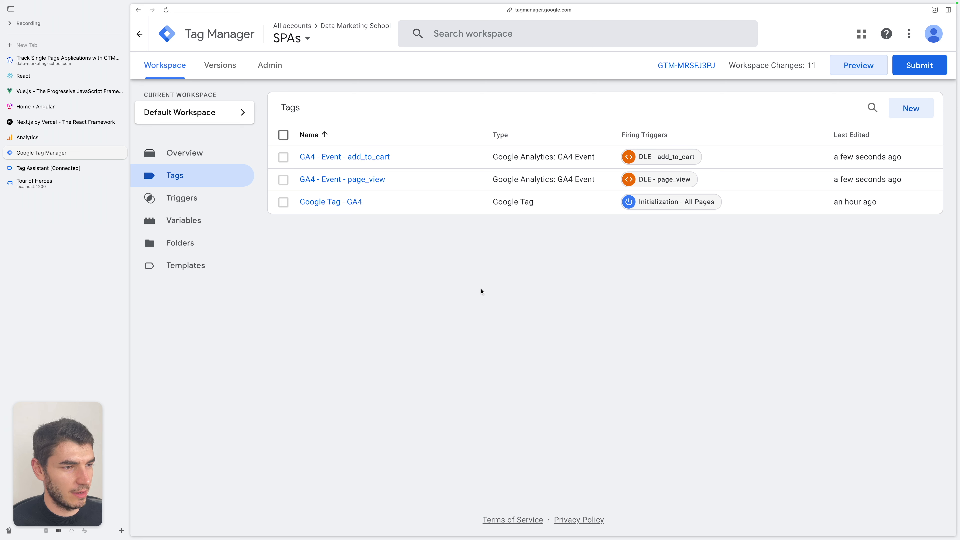